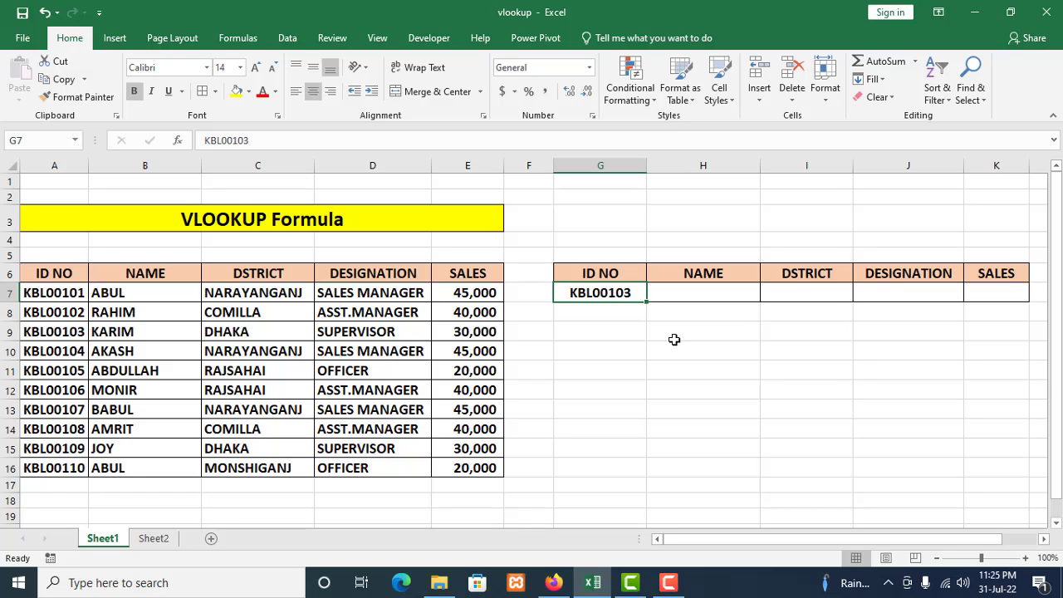
{"action": "left_click", "coordinate": [606, 313]}
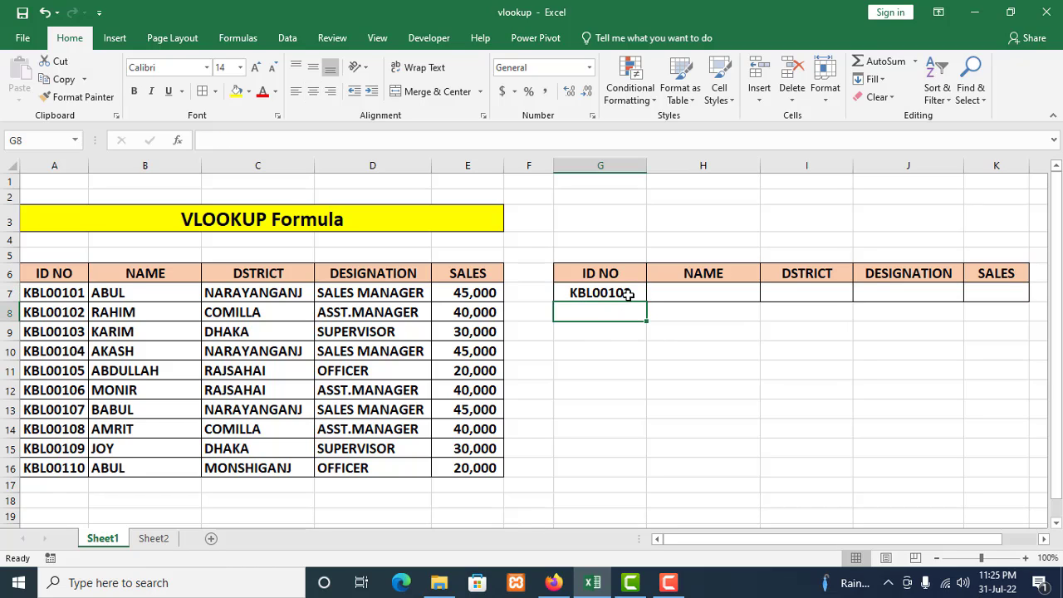
{"action": "left_click", "coordinate": [629, 295]}
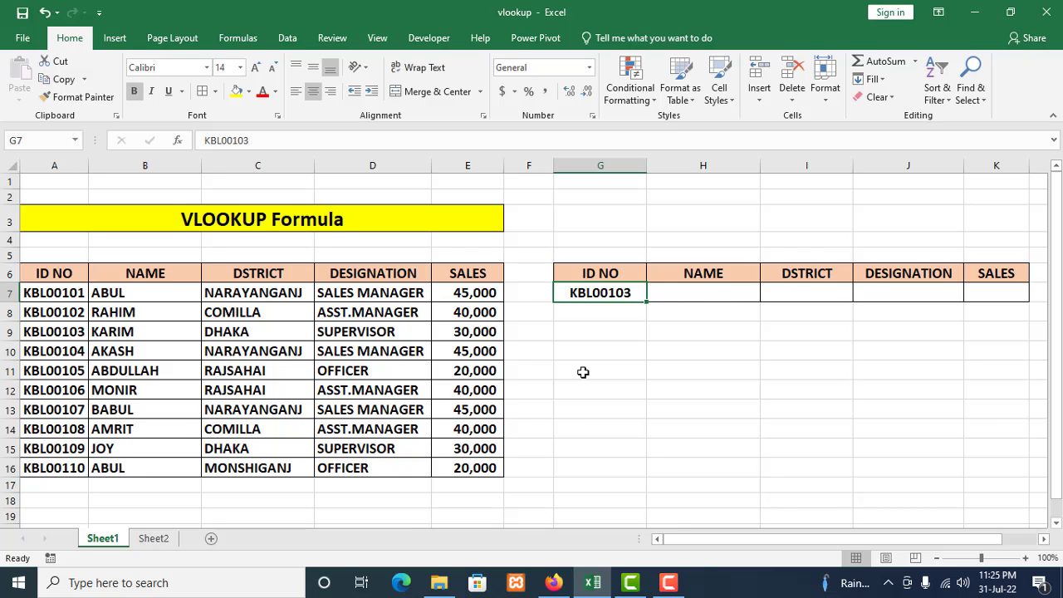
{"action": "scroll", "coordinate": [583, 372], "scroll_direction": "down", "scroll_amount": 2}
{"action": "scroll", "coordinate": [583, 372], "scroll_direction": "up", "scroll_amount": 2}
{"action": "left_click", "coordinate": [720, 355]}
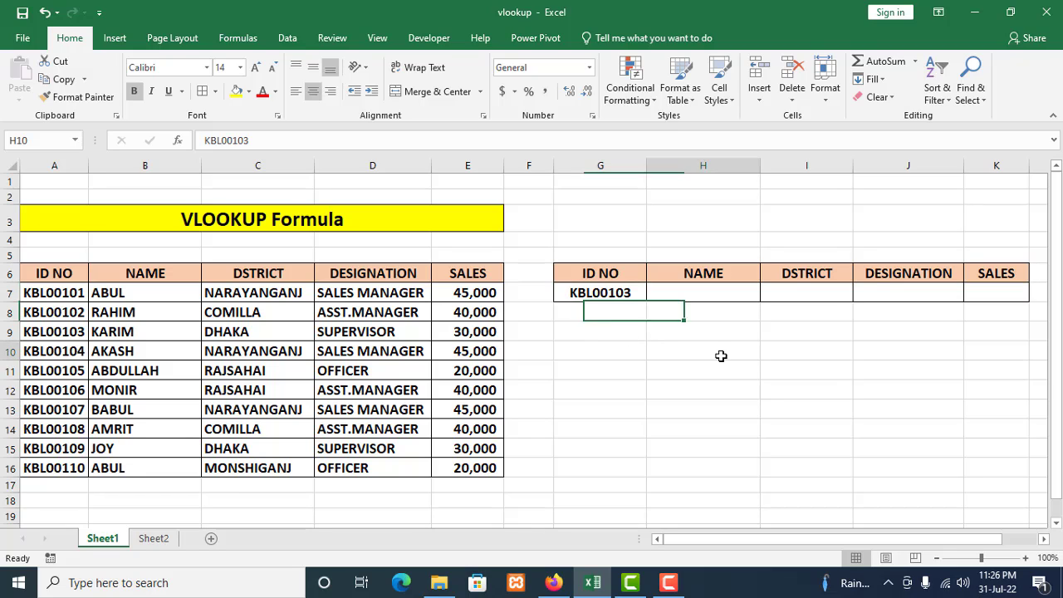
{"action": "left_click", "coordinate": [620, 301]}
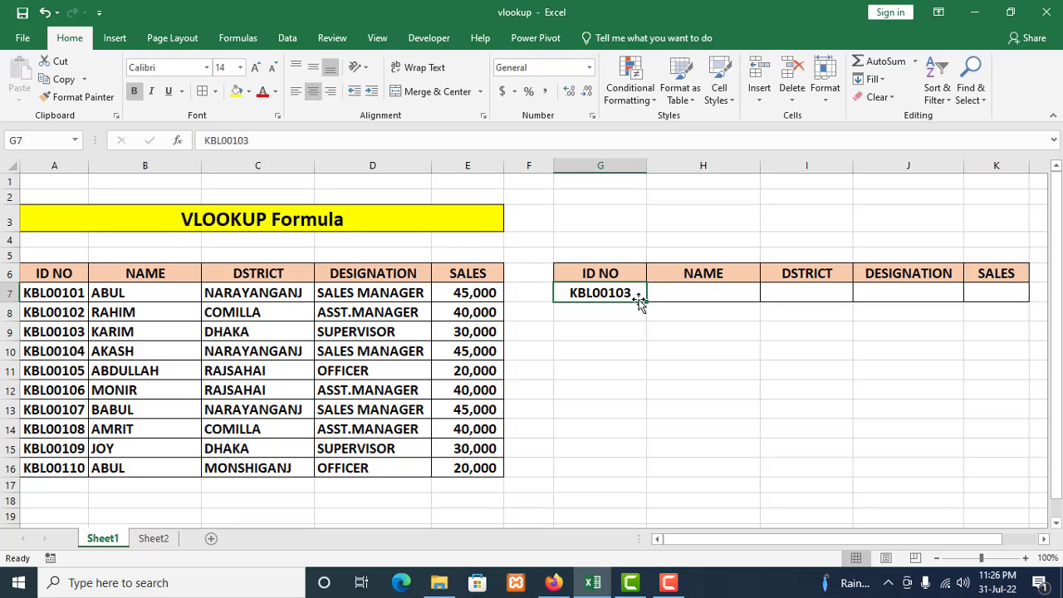
{"action": "left_click", "coordinate": [696, 332]}
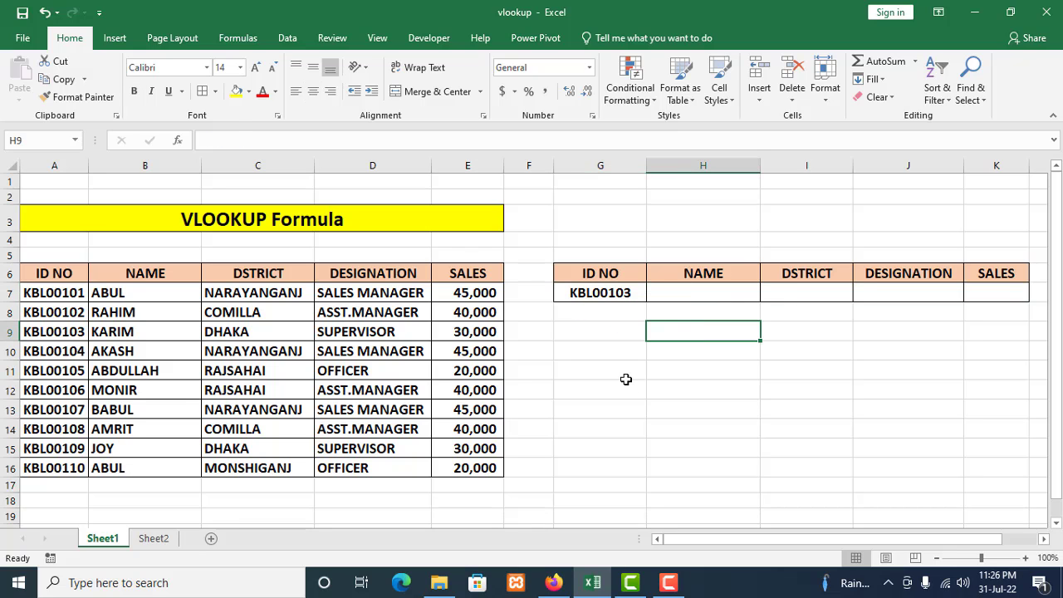
{"action": "scroll", "coordinate": [626, 379], "scroll_direction": "down", "scroll_amount": 2}
{"action": "scroll", "coordinate": [626, 379], "scroll_direction": "up", "scroll_amount": 2}
{"action": "left_click", "coordinate": [689, 293]}
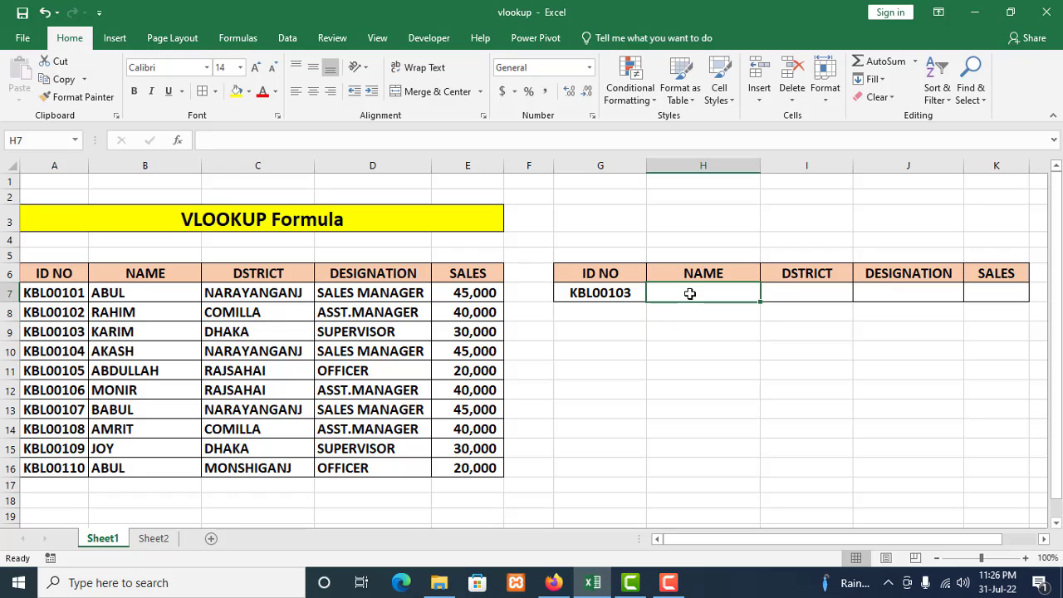
{"action": "left_click", "coordinate": [603, 297]}
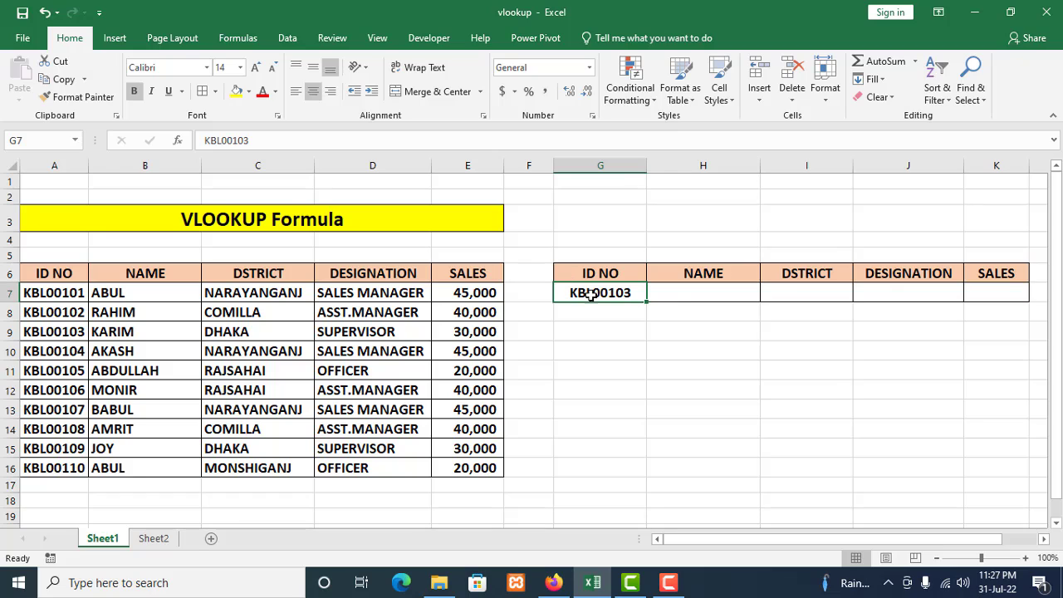
{"action": "left_click", "coordinate": [683, 297]}
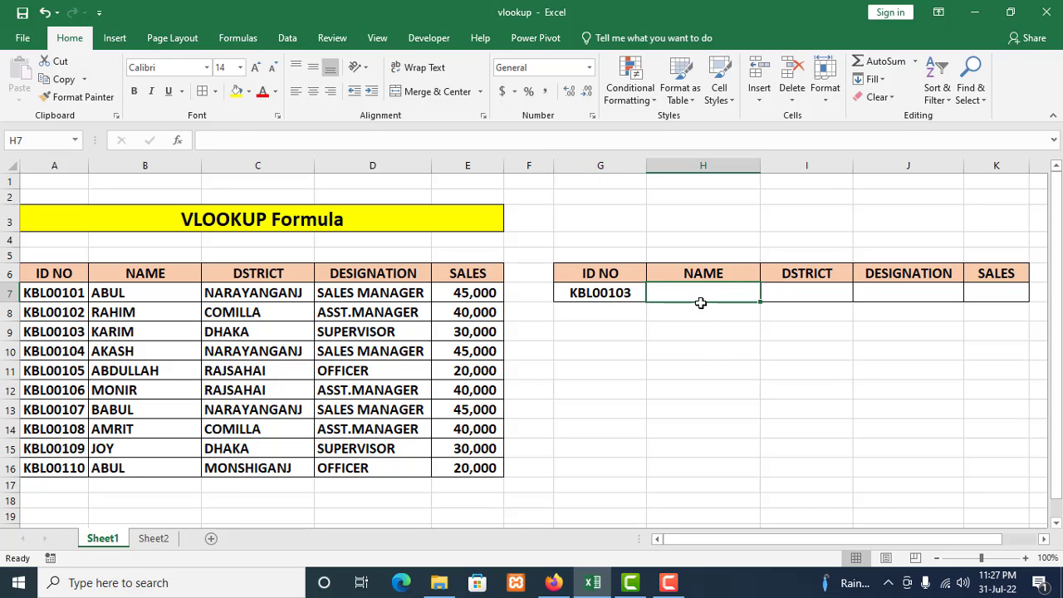
{"action": "left_click", "coordinate": [705, 374]}
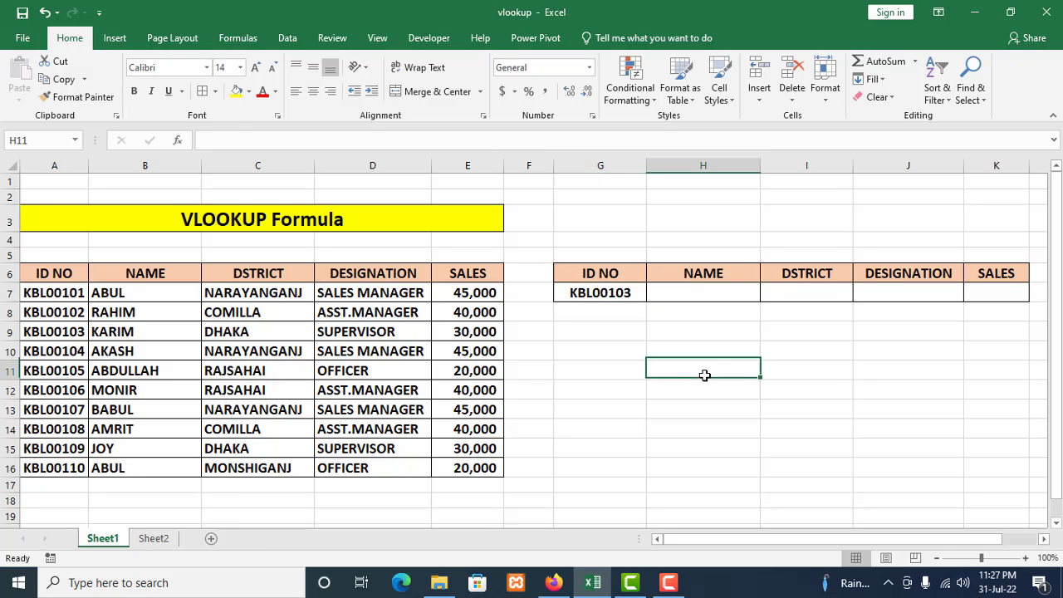
- Enter the exact-match formula =VLOOKUP(G7,A6:E16,2,FALSE) in cell H7 under NAME in the lookup table
{"action": "left_click", "coordinate": [689, 292]}
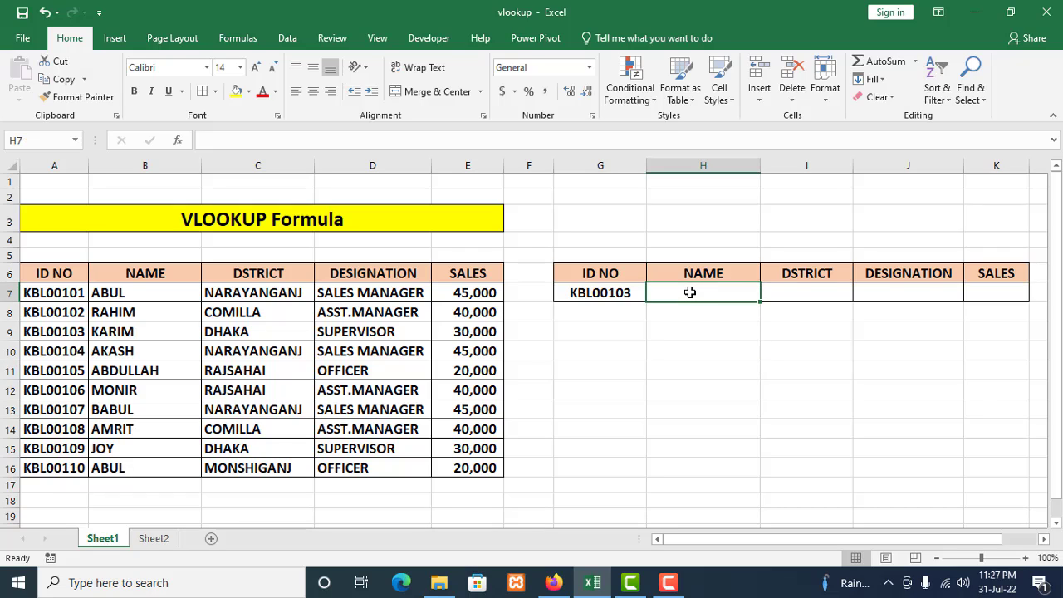
{"action": "type", "text": "="}
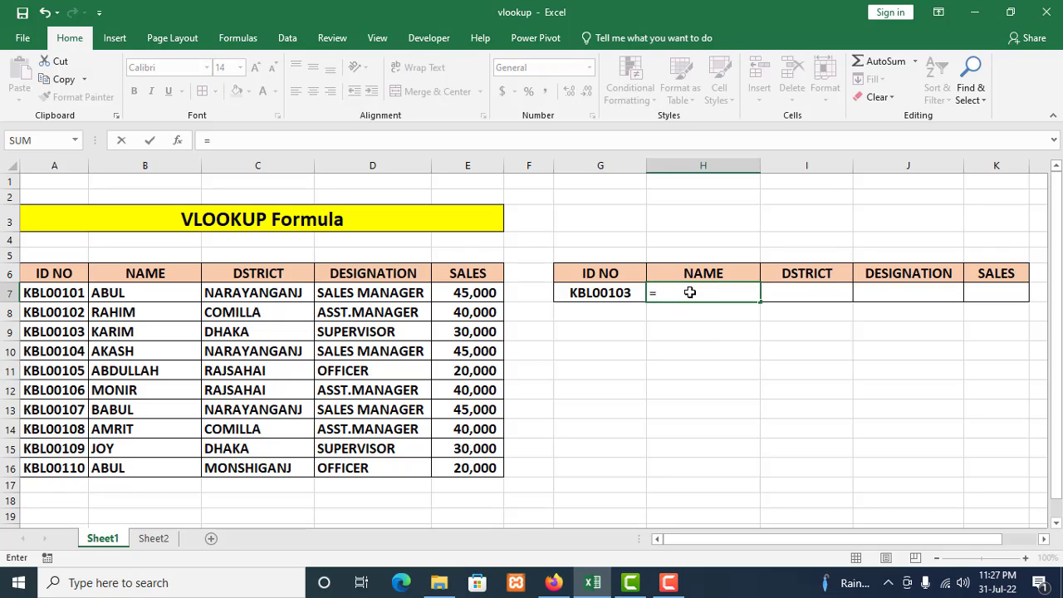
{"action": "type", "text": "v"}
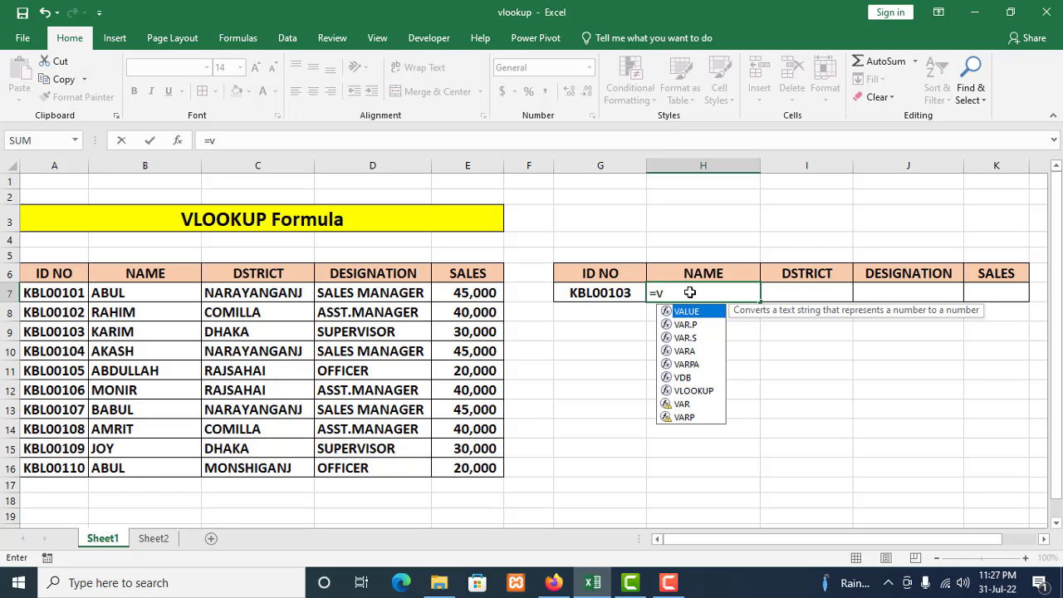
{"action": "type", "text": "loo"}
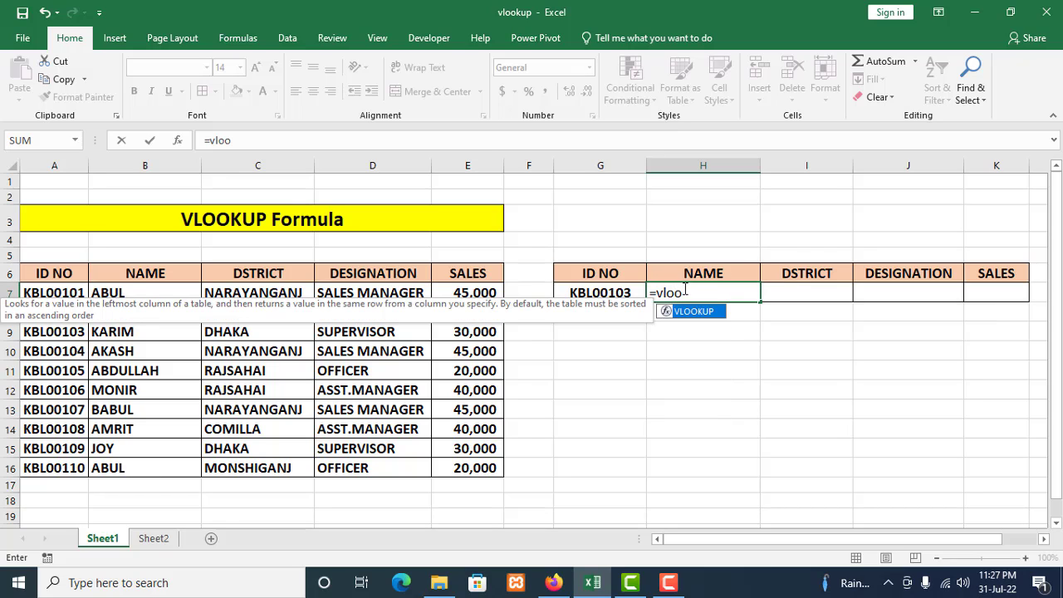
{"action": "double_click", "coordinate": [681, 310]}
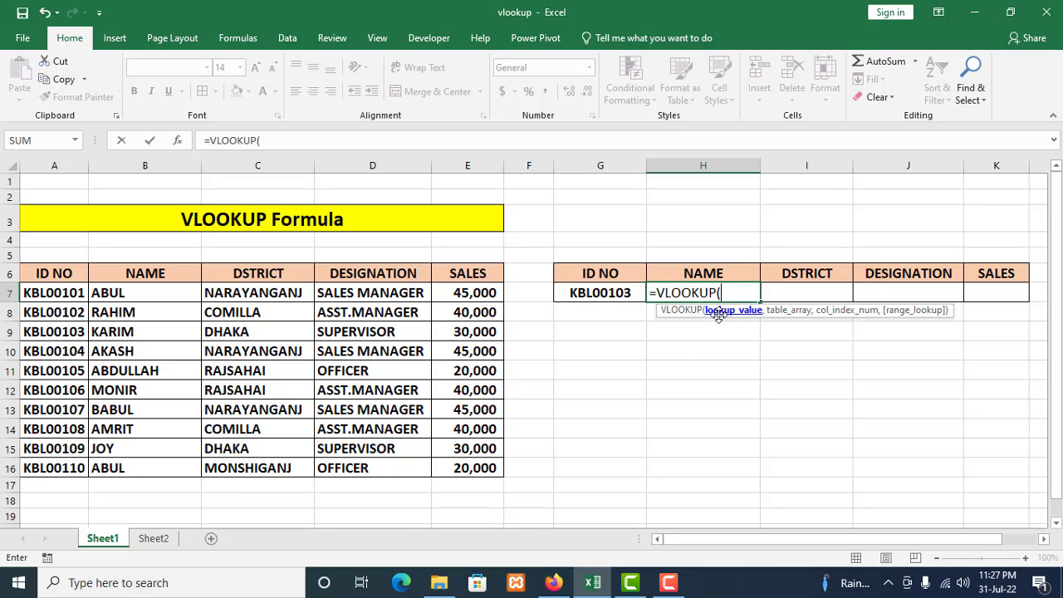
{"action": "left_click", "coordinate": [599, 294]}
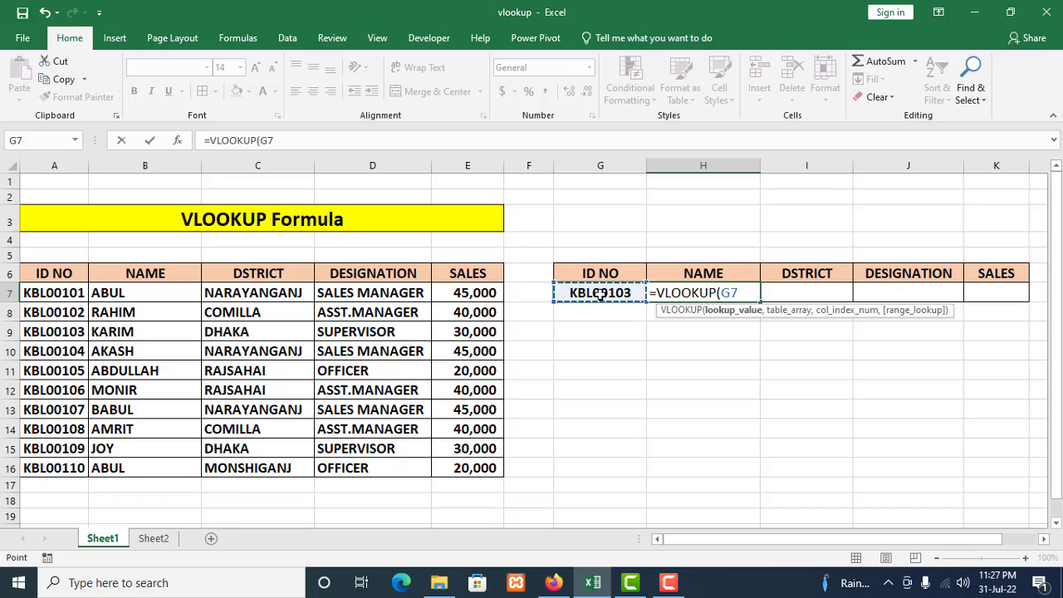
{"action": "type", "text": ","}
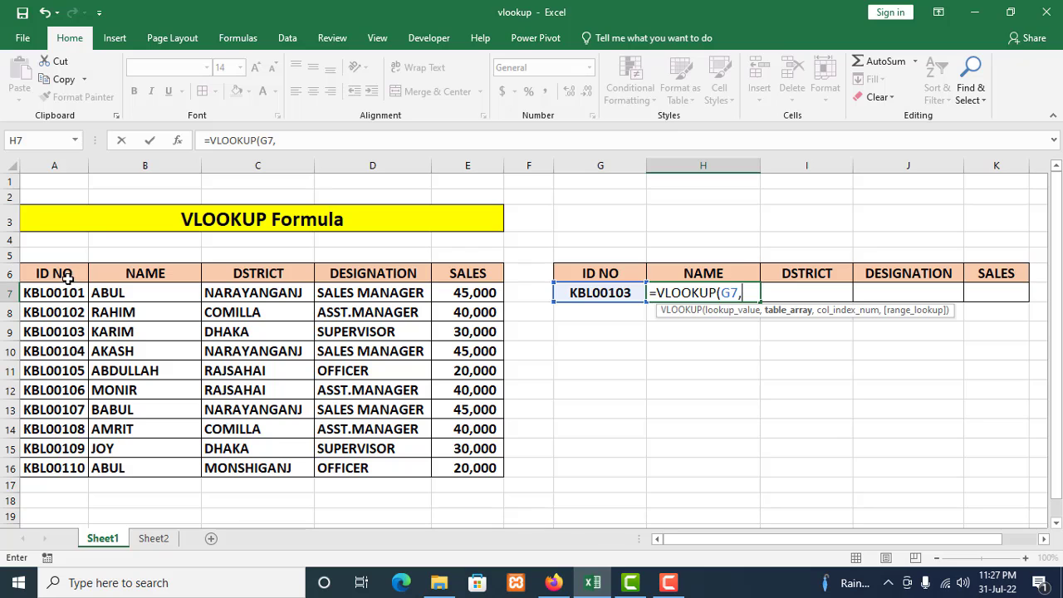
{"action": "left_click_drag", "start_coordinate": [67, 275], "coordinate": [460, 466]}
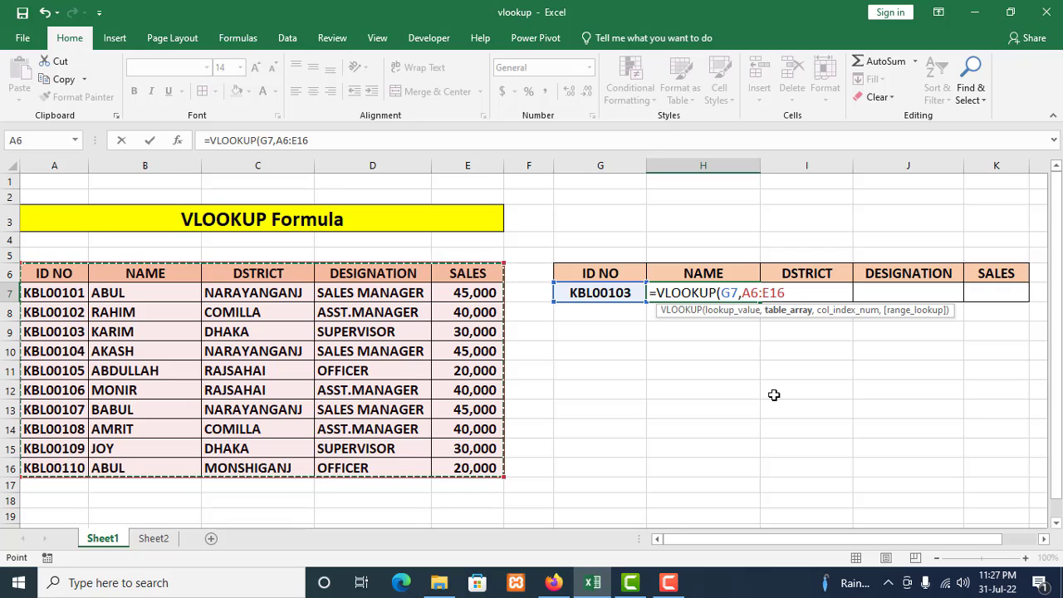
{"action": "type", "text": ",2"}
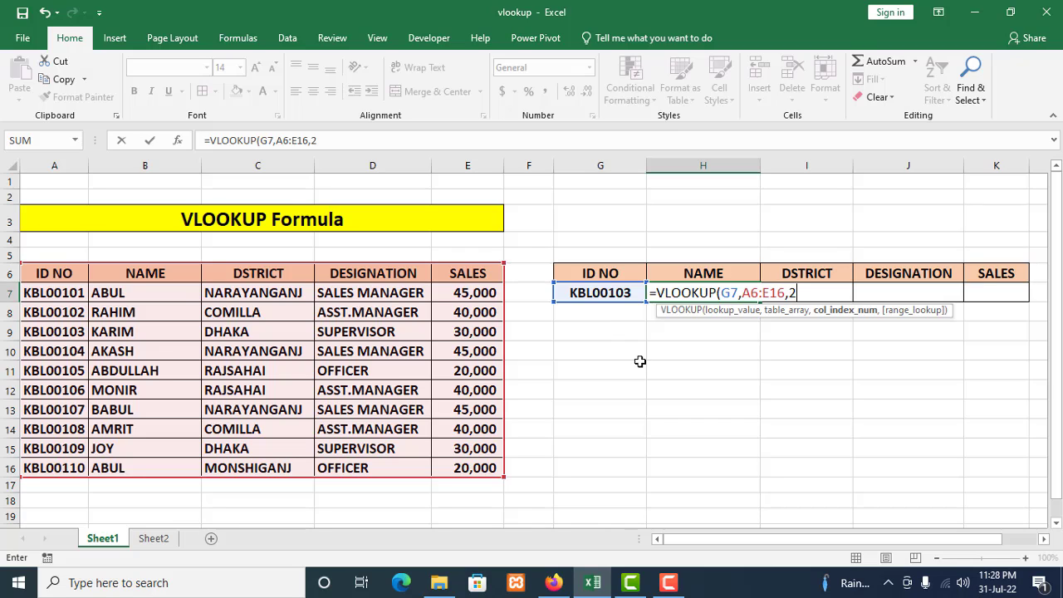
{"action": "type", "text": ","}
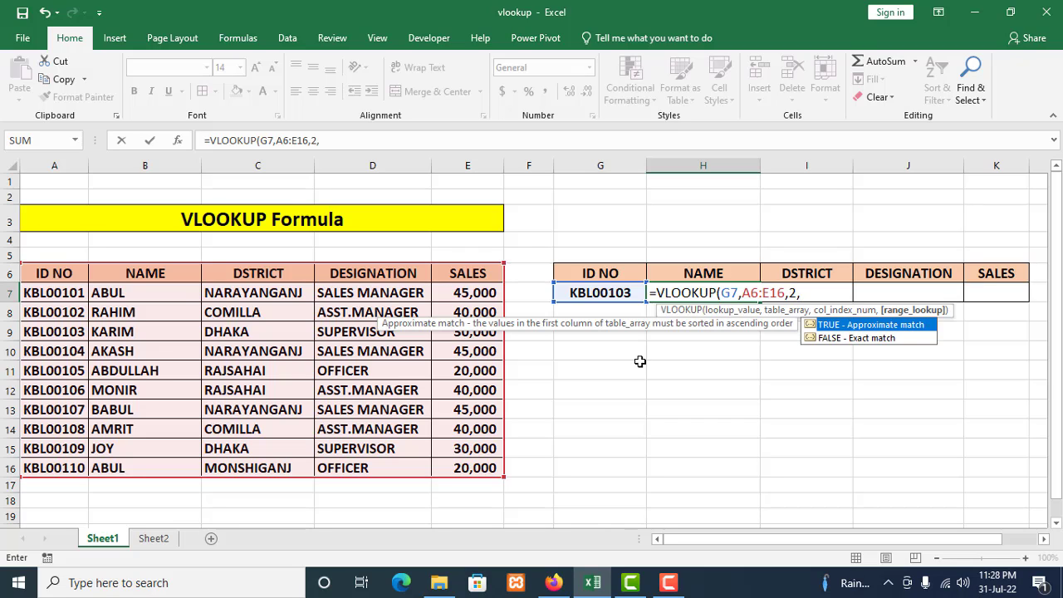
{"action": "double_click", "coordinate": [839, 340]}
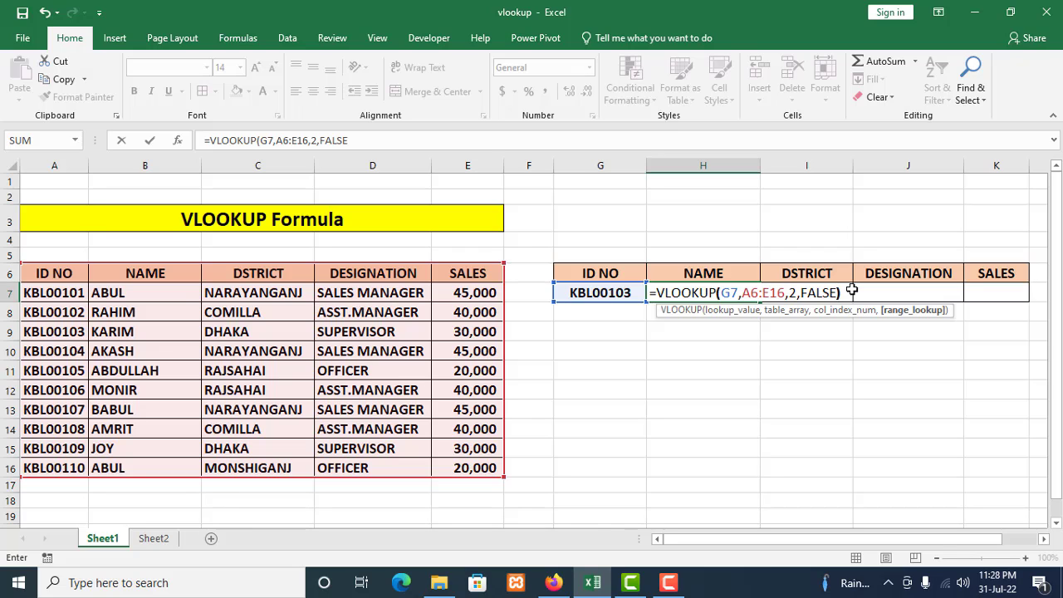
{"action": "key", "text": "Return"}
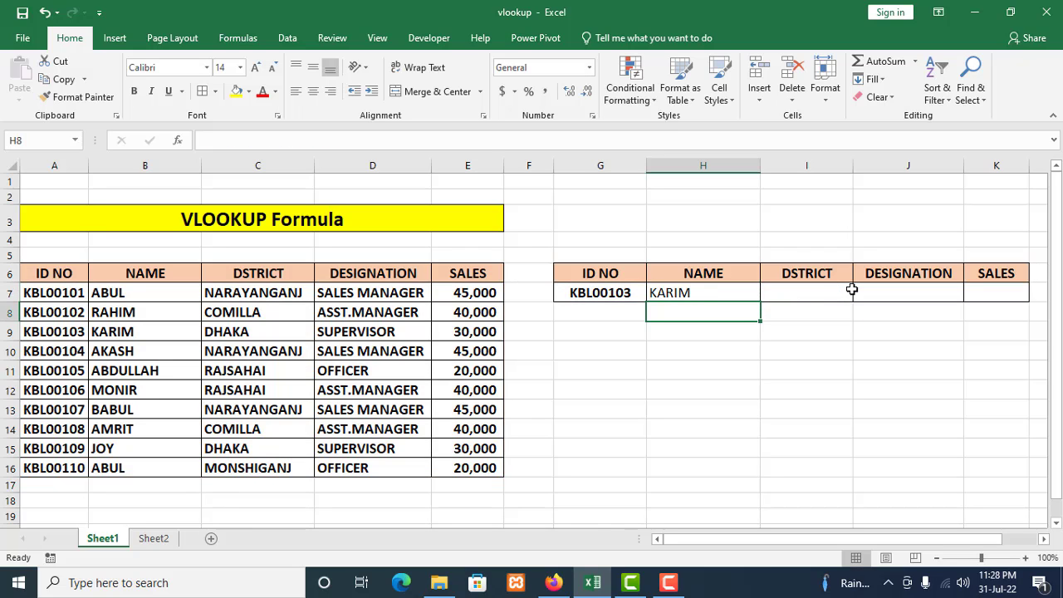
- Test the name lookup by changing the ID in G7 to the ID number listed in row 8 of the data table
{"action": "left_click", "coordinate": [690, 297]}
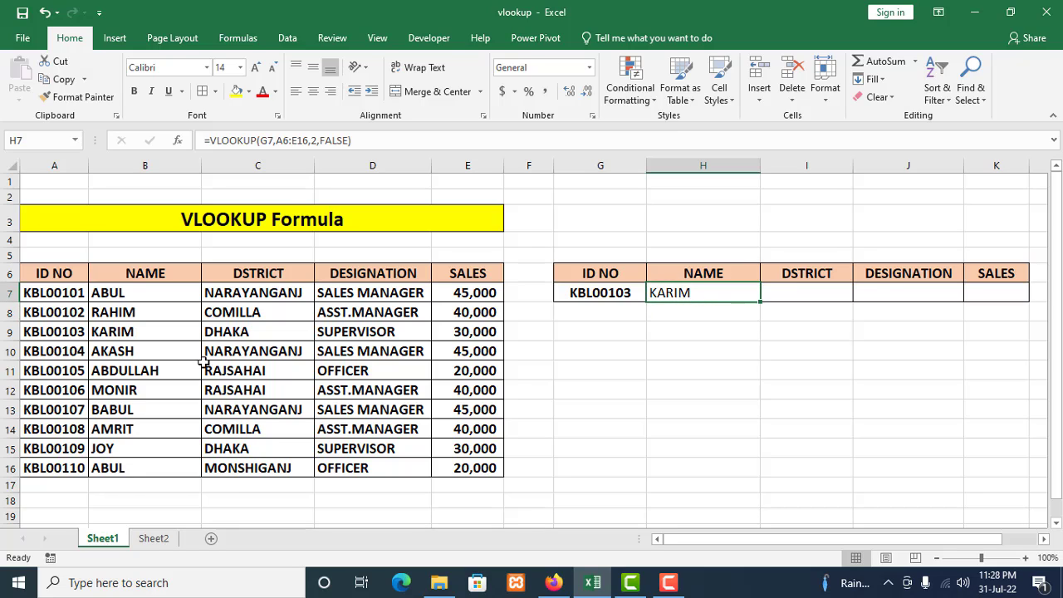
{"action": "left_click", "coordinate": [623, 293]}
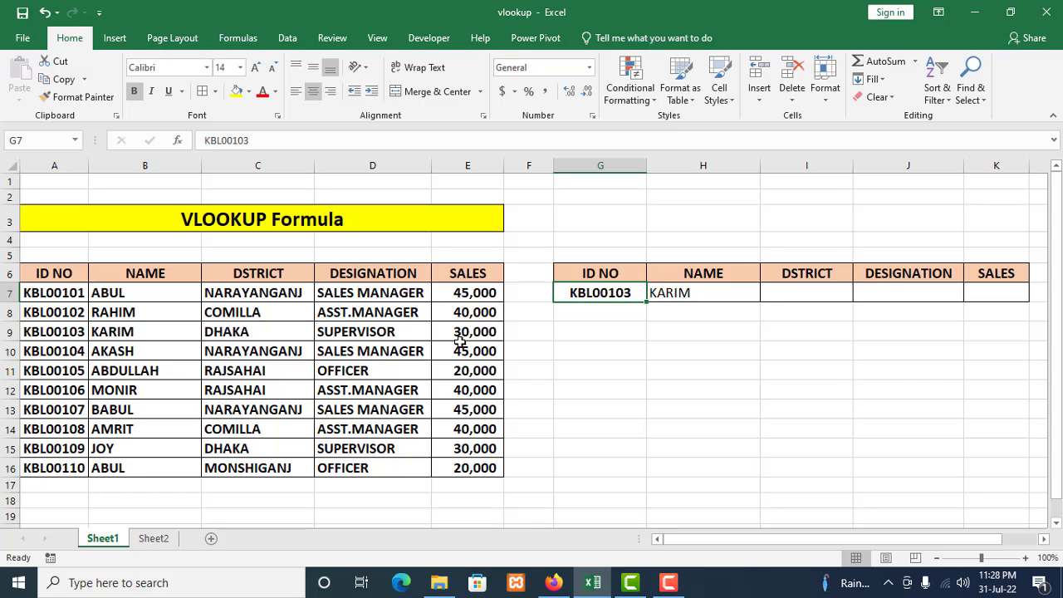
{"action": "double_click", "coordinate": [637, 292]}
{"action": "key", "text": "BackSpace"}
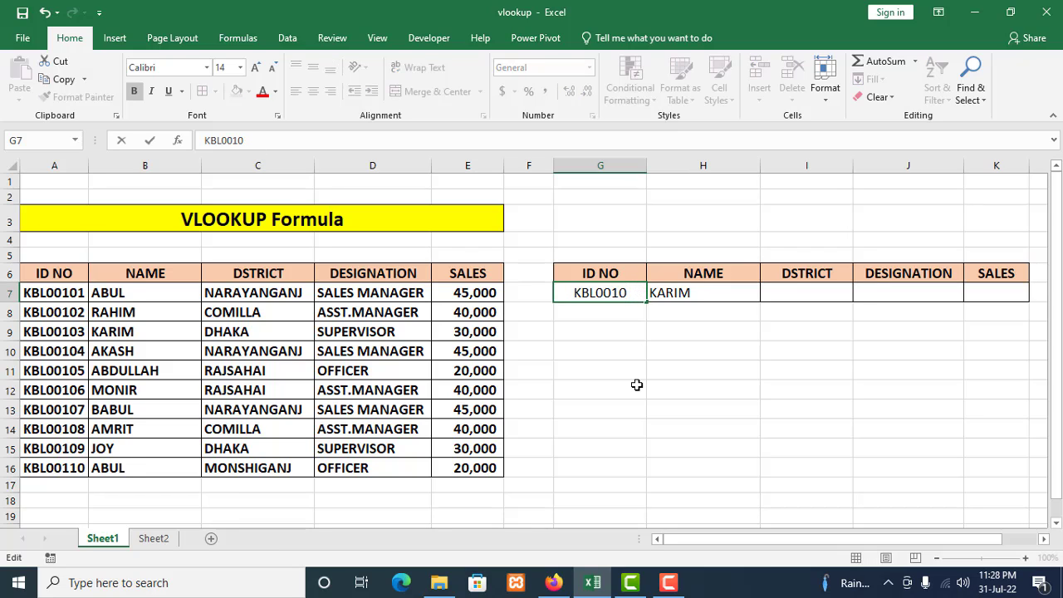
{"action": "type", "text": "2"}
{"action": "key", "text": "Return"}
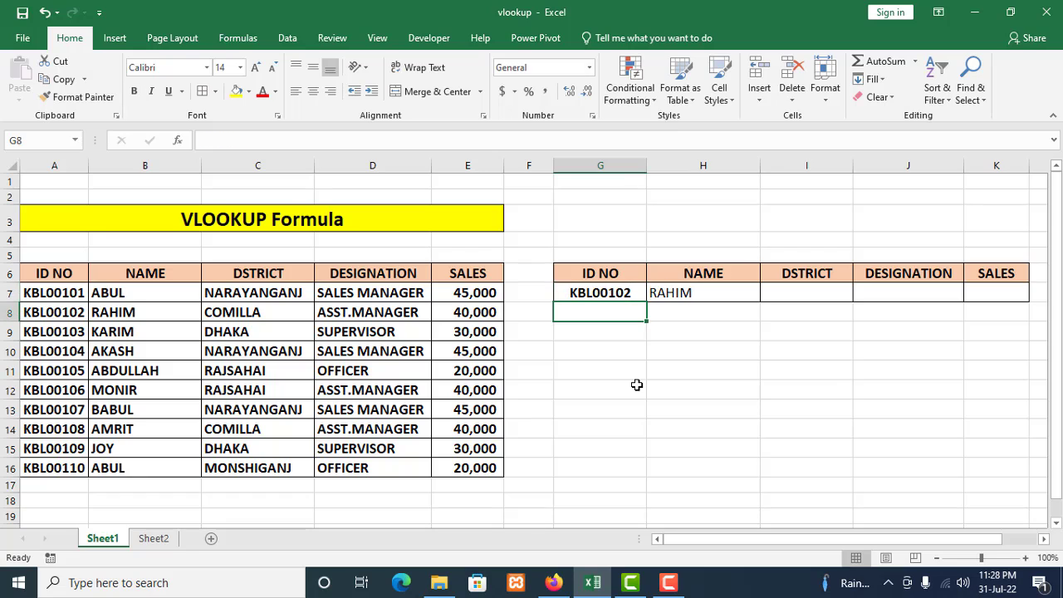
- Change the lookup ID in G7 to the ID number listed in row 10 and check the name result in H7
{"action": "left_click", "coordinate": [686, 290]}
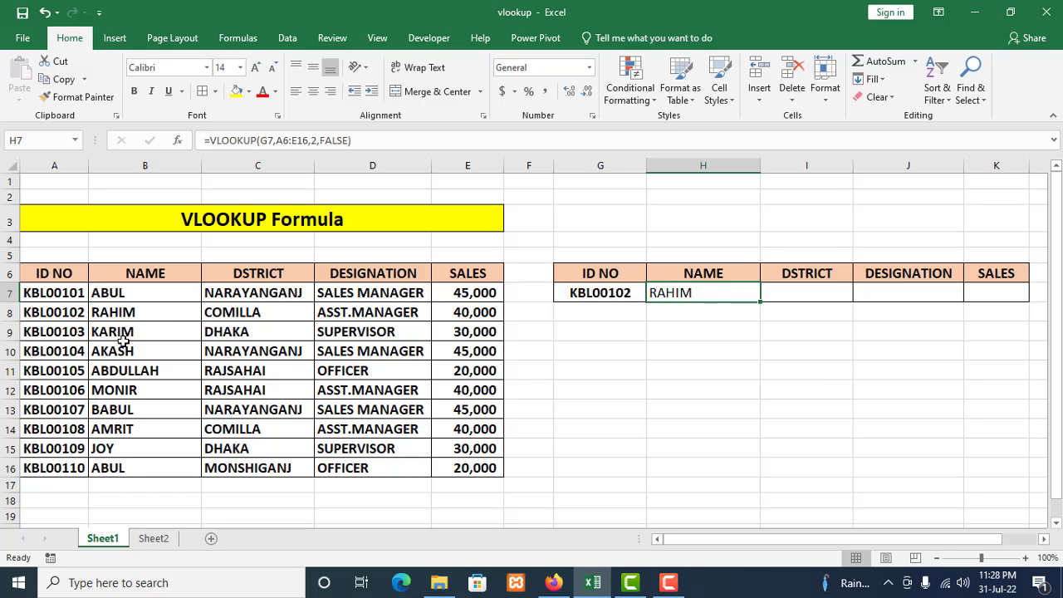
{"action": "left_click", "coordinate": [611, 297]}
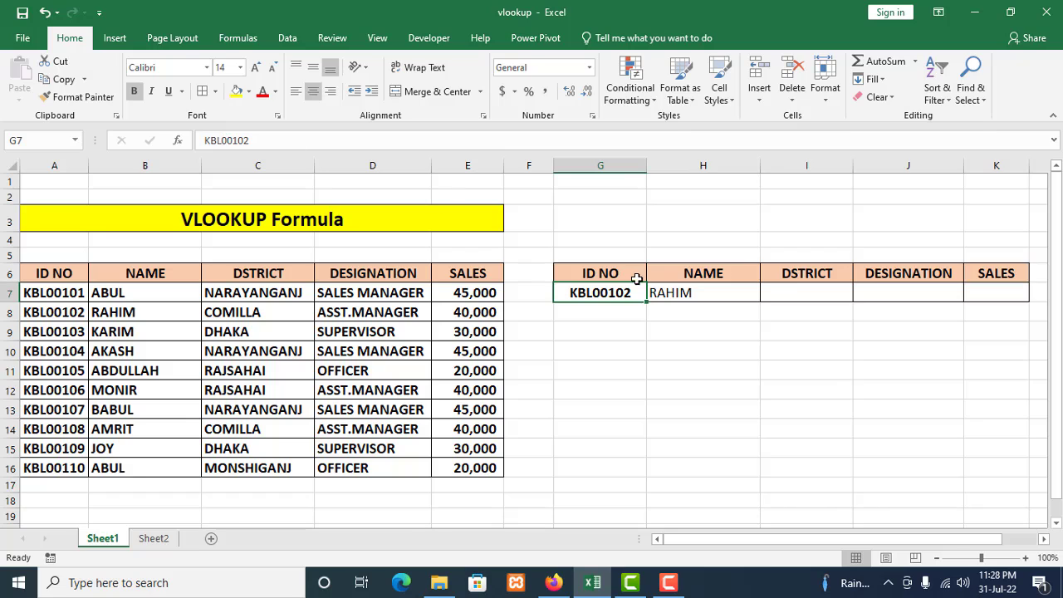
{"action": "double_click", "coordinate": [635, 292]}
{"action": "key", "text": "BackSpace"}
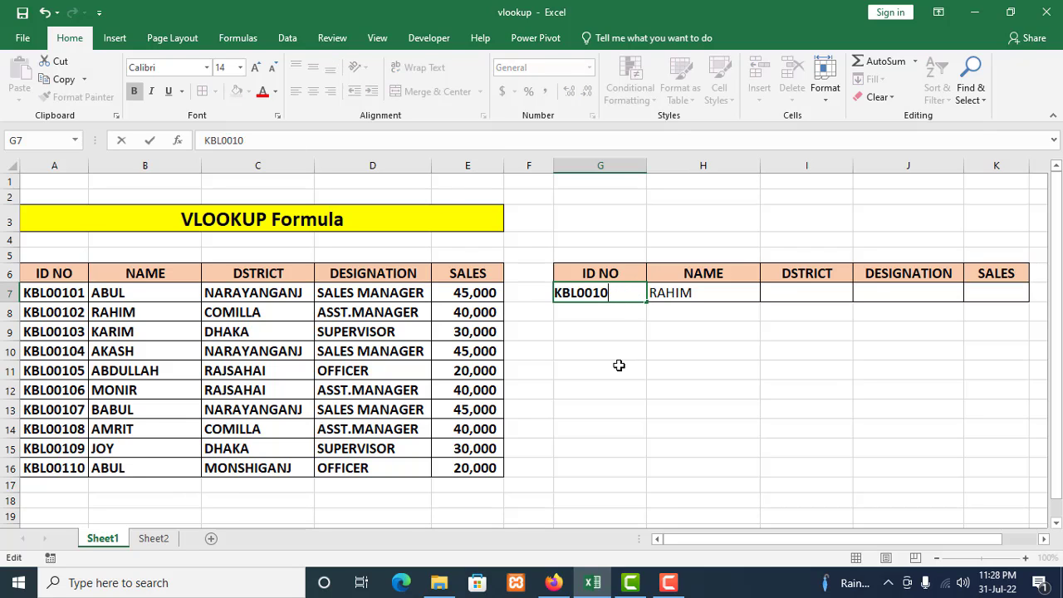
{"action": "type", "text": "4"}
{"action": "key", "text": "Return"}
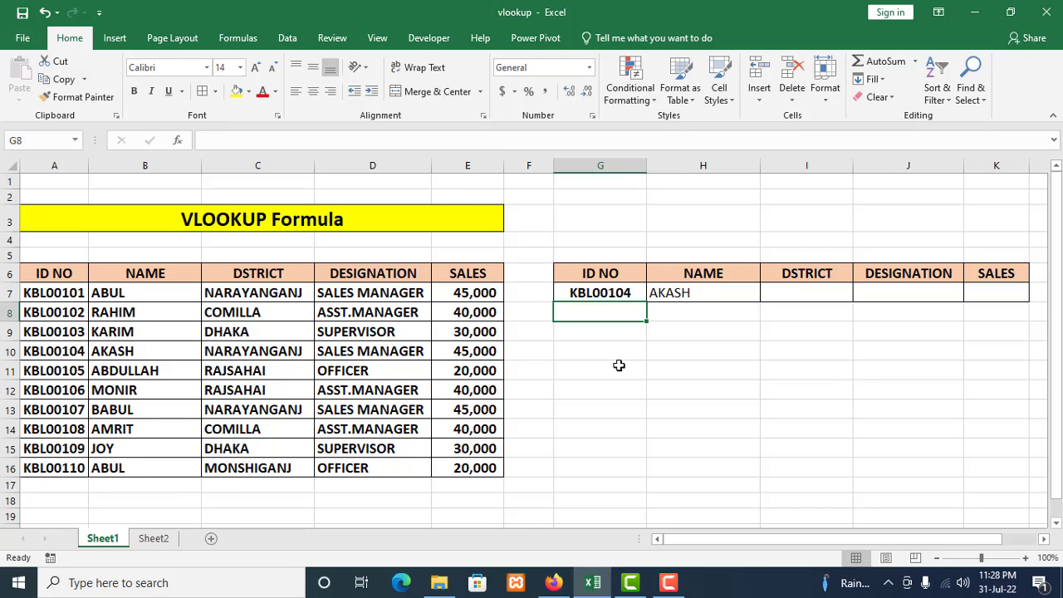
{"action": "left_click", "coordinate": [688, 297]}
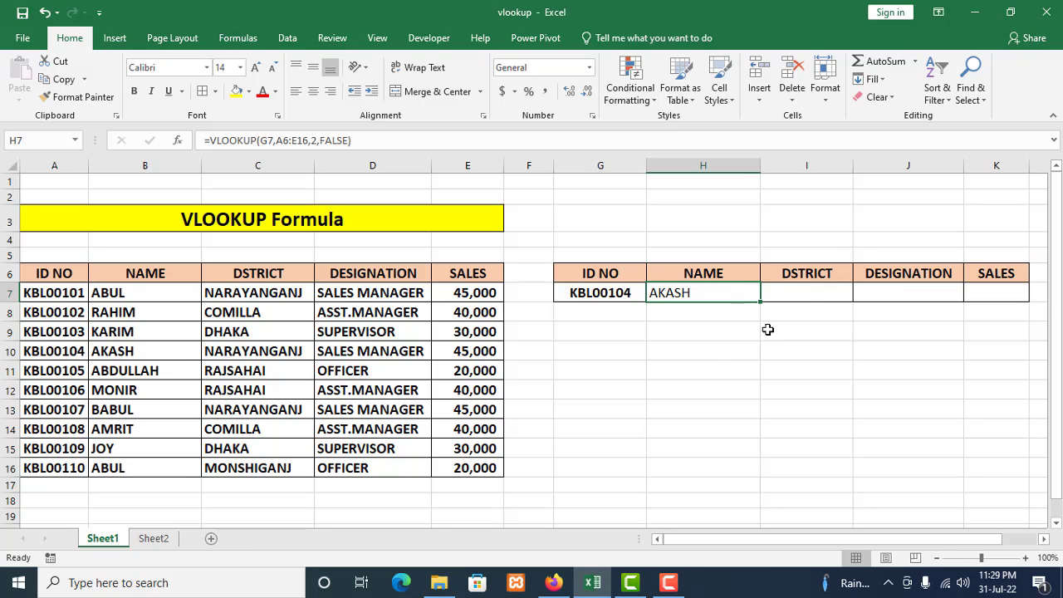
- Enter the exact-match formula =VLOOKUP(G7,A6:E16,3,FALSE) in cell I7 under DSTRICT in the lookup table
{"action": "left_click", "coordinate": [807, 288]}
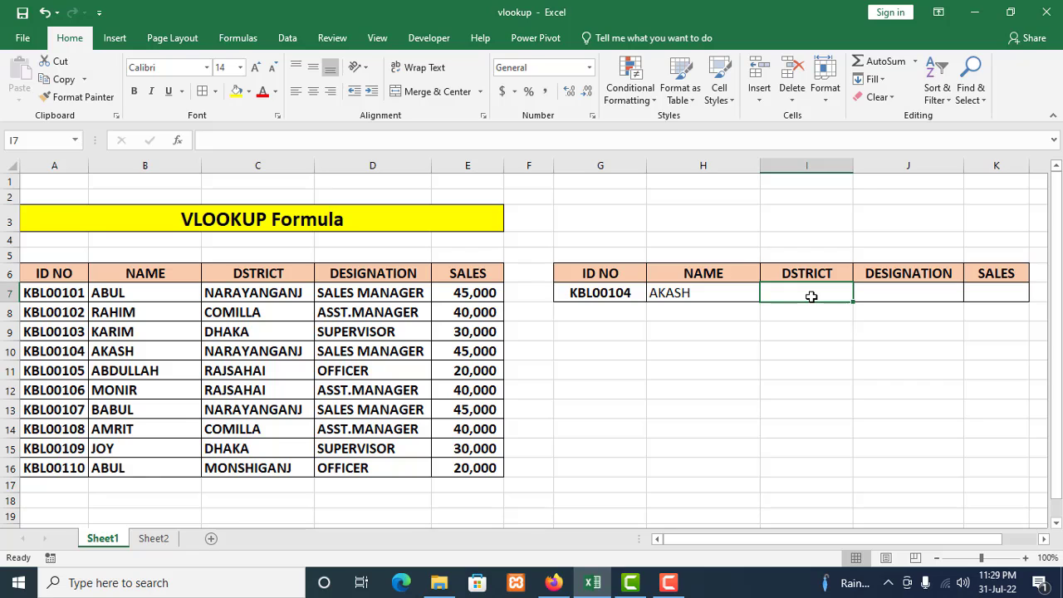
{"action": "type", "text": "="}
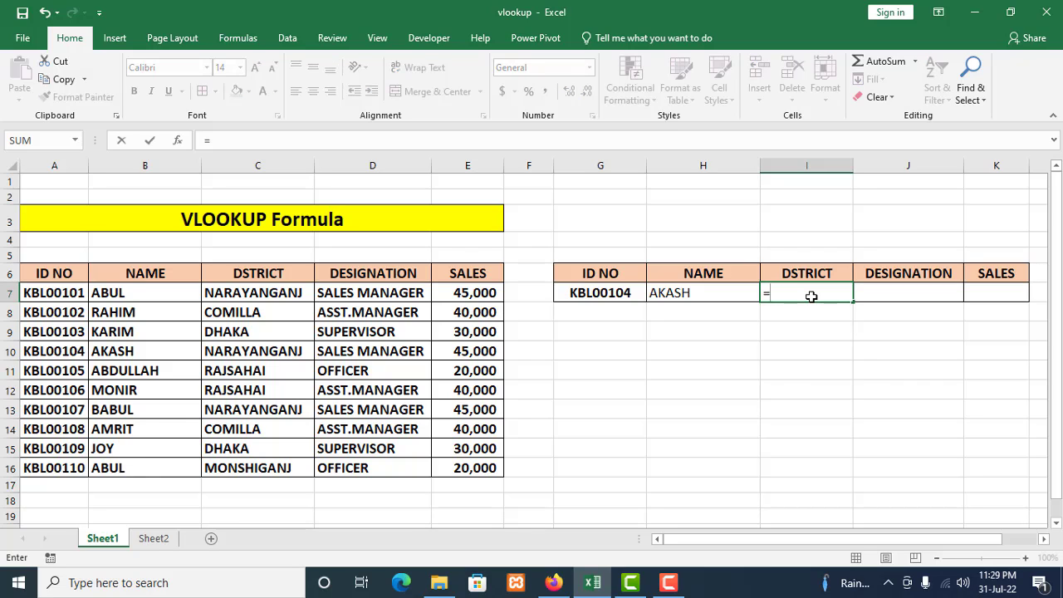
{"action": "type", "text": "vloo"}
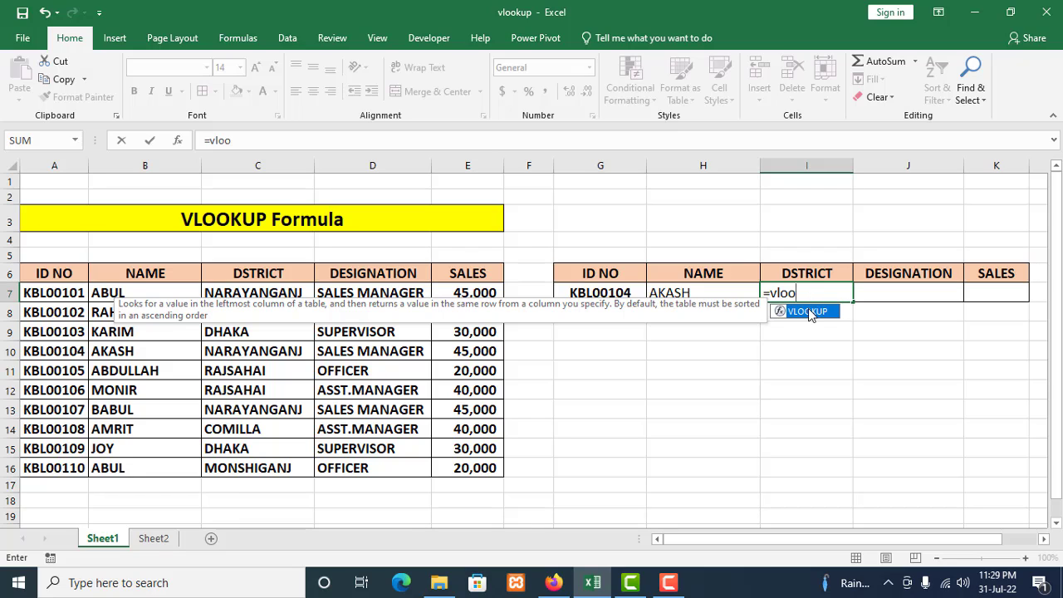
{"action": "double_click", "coordinate": [807, 311]}
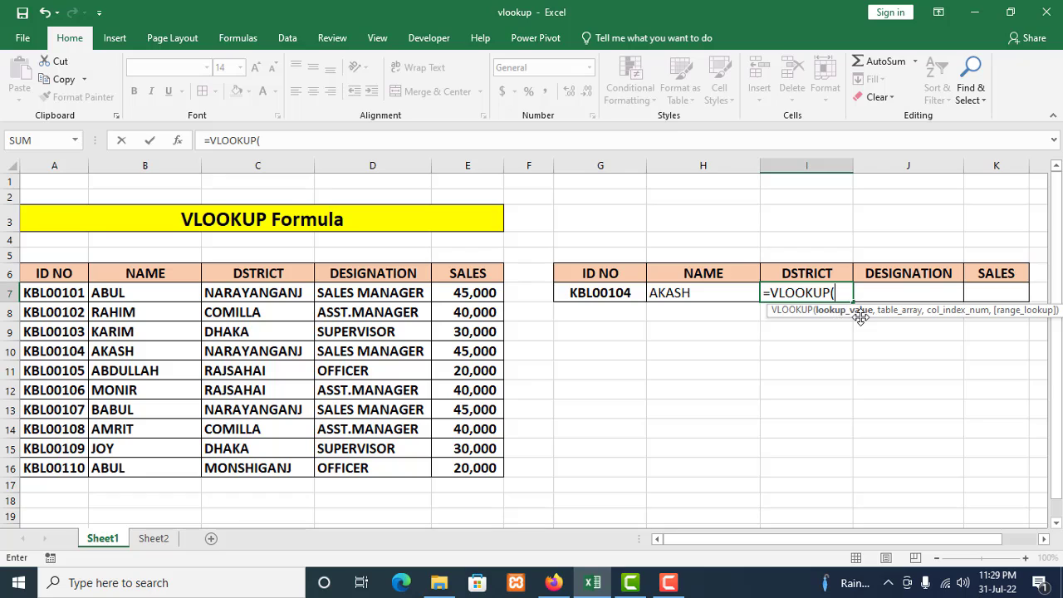
{"action": "left_click", "coordinate": [586, 293]}
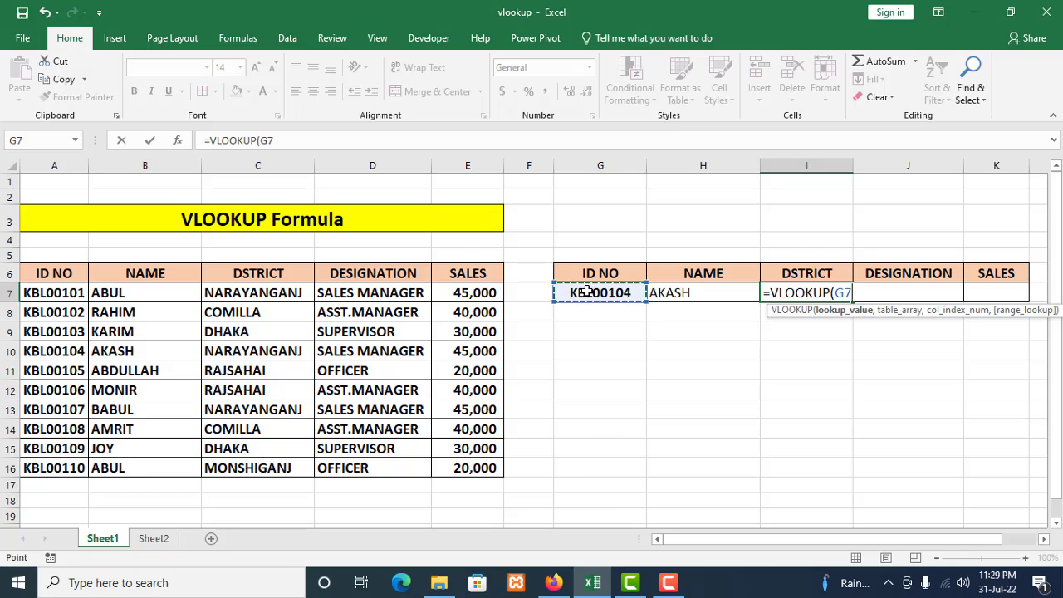
{"action": "type", "text": ","}
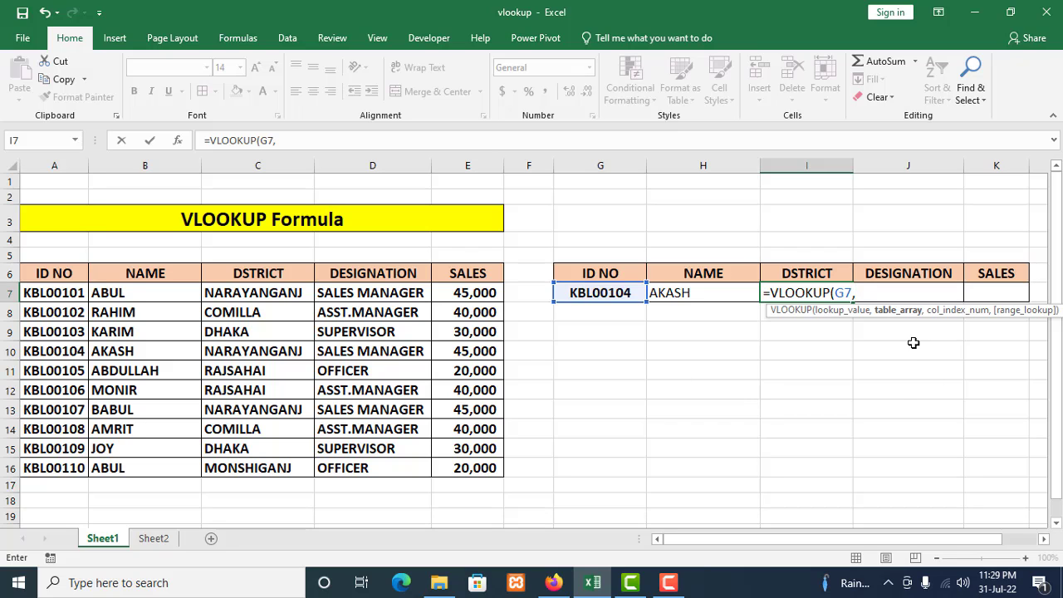
{"action": "left_click_drag", "start_coordinate": [62, 273], "coordinate": [449, 464]}
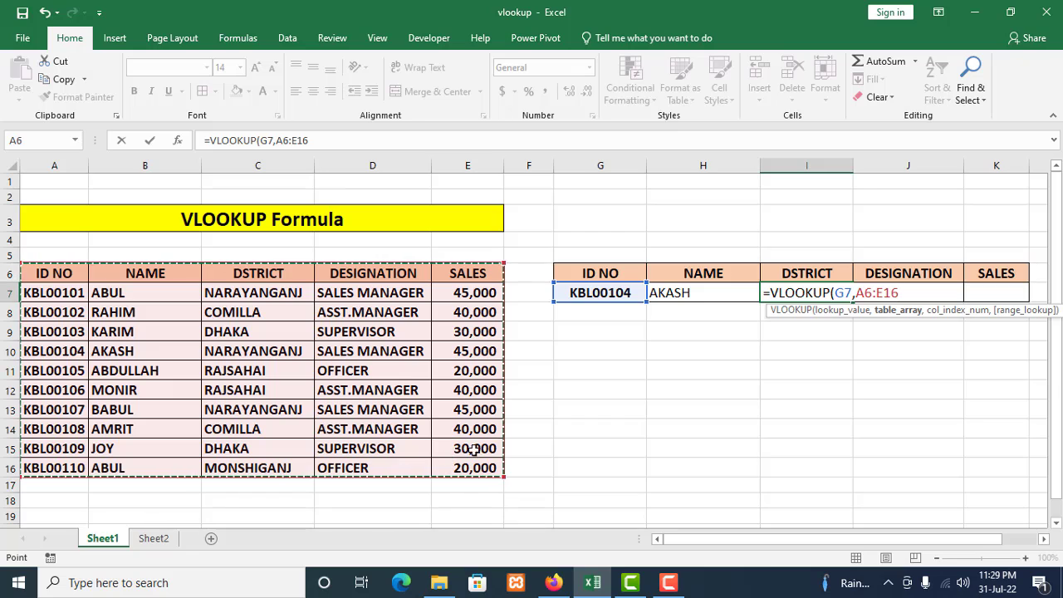
{"action": "type", "text": ",3"}
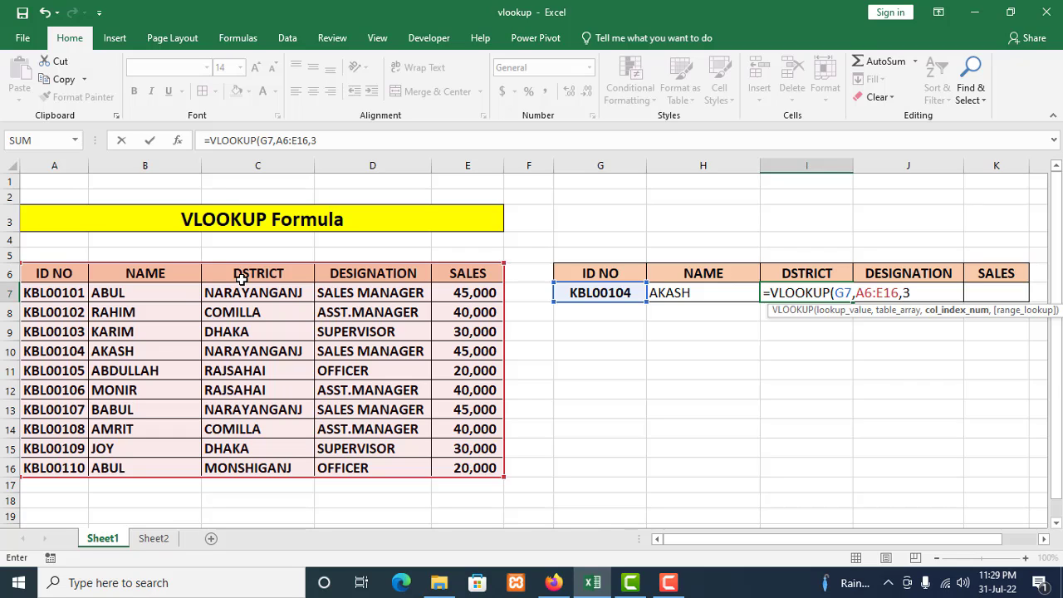
{"action": "type", "text": ","}
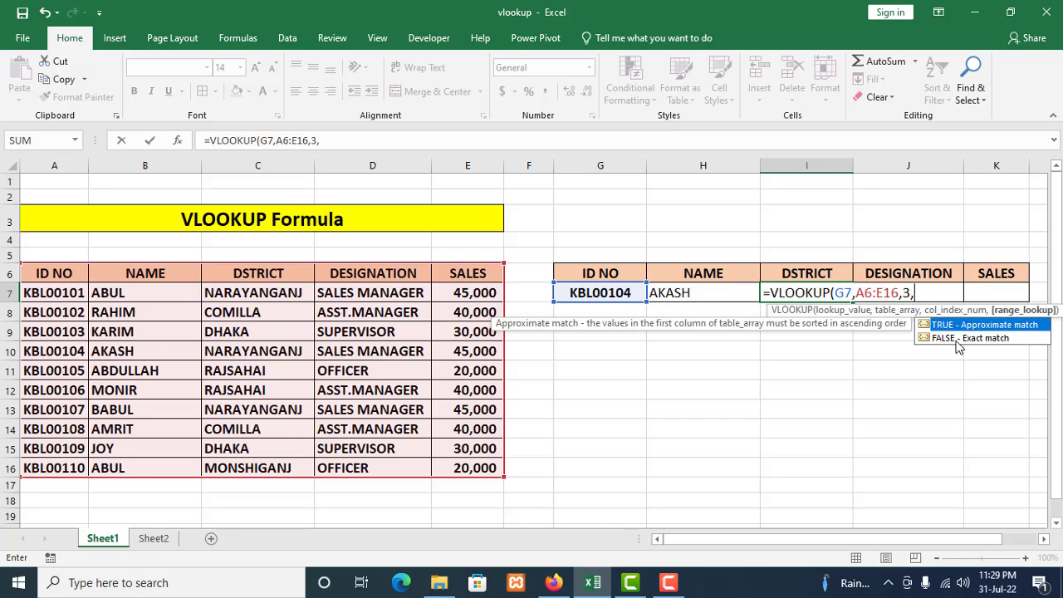
{"action": "double_click", "coordinate": [944, 336]}
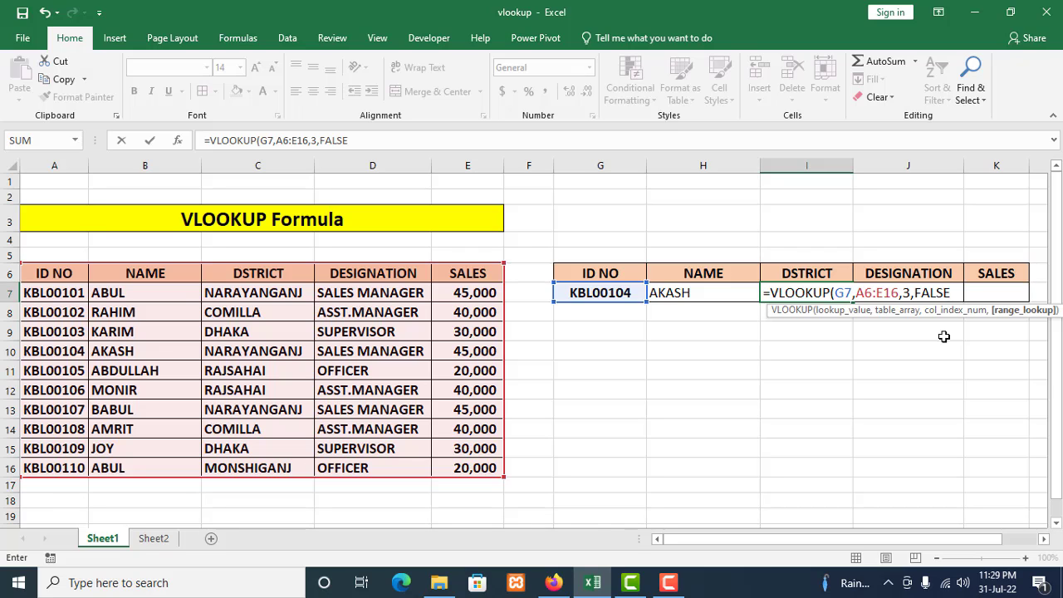
{"action": "type", "text": ")"}
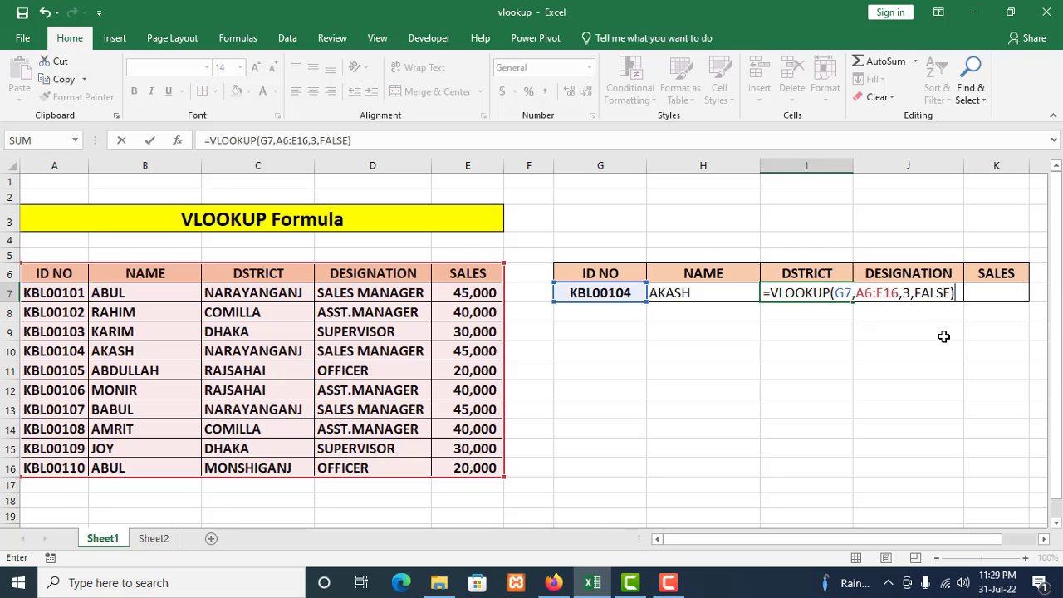
{"action": "key", "text": "Return"}
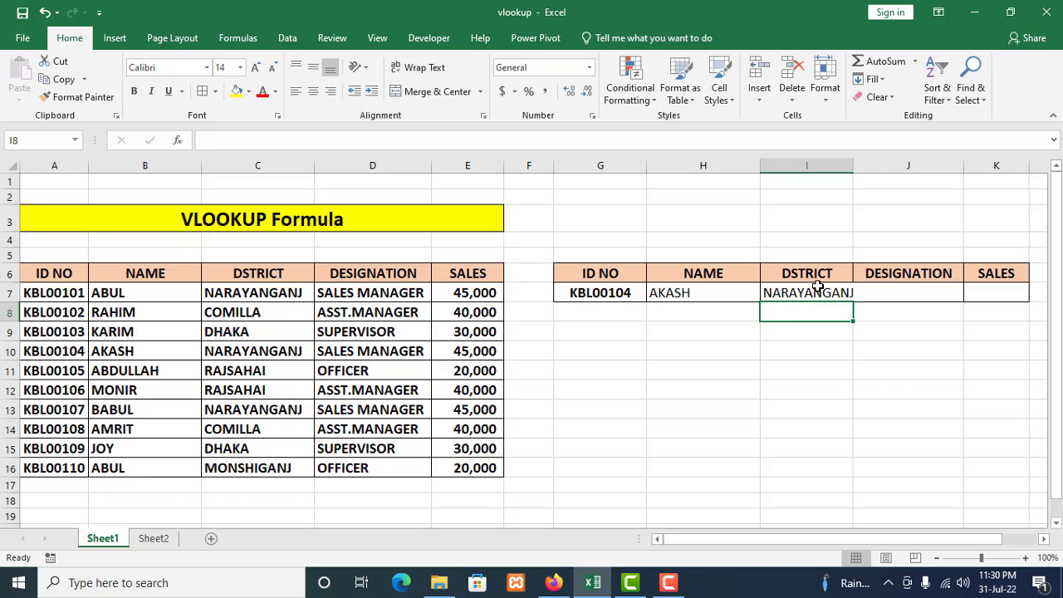
- Compare the name and district results with row 10 of the data table, and widen column I slightly to fit the district
{"action": "left_click", "coordinate": [816, 288]}
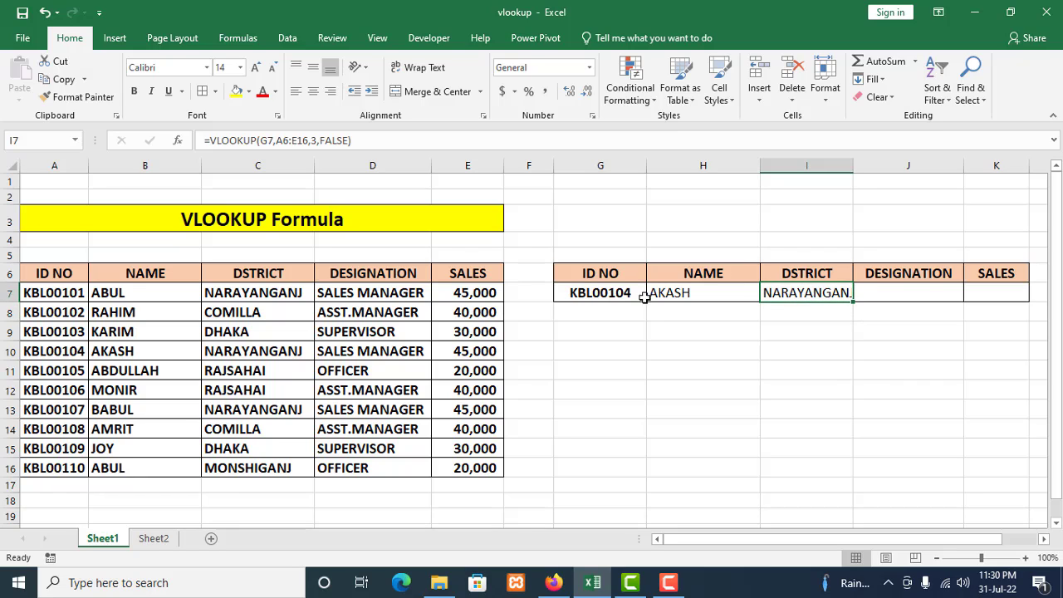
{"action": "left_click", "coordinate": [704, 299]}
{"action": "left_click", "coordinate": [822, 294]}
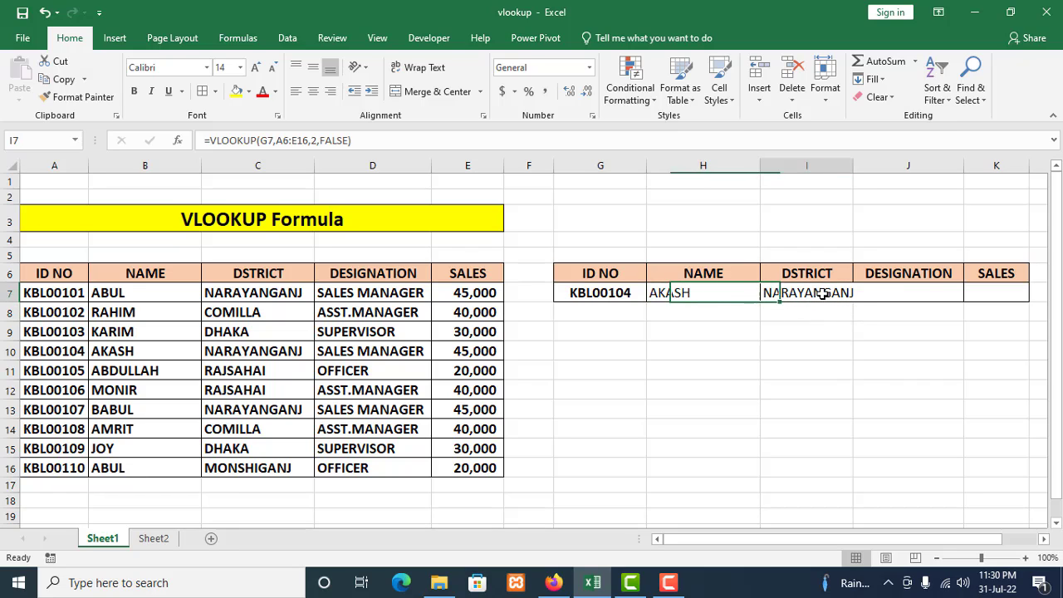
{"action": "left_click", "coordinate": [73, 351]}
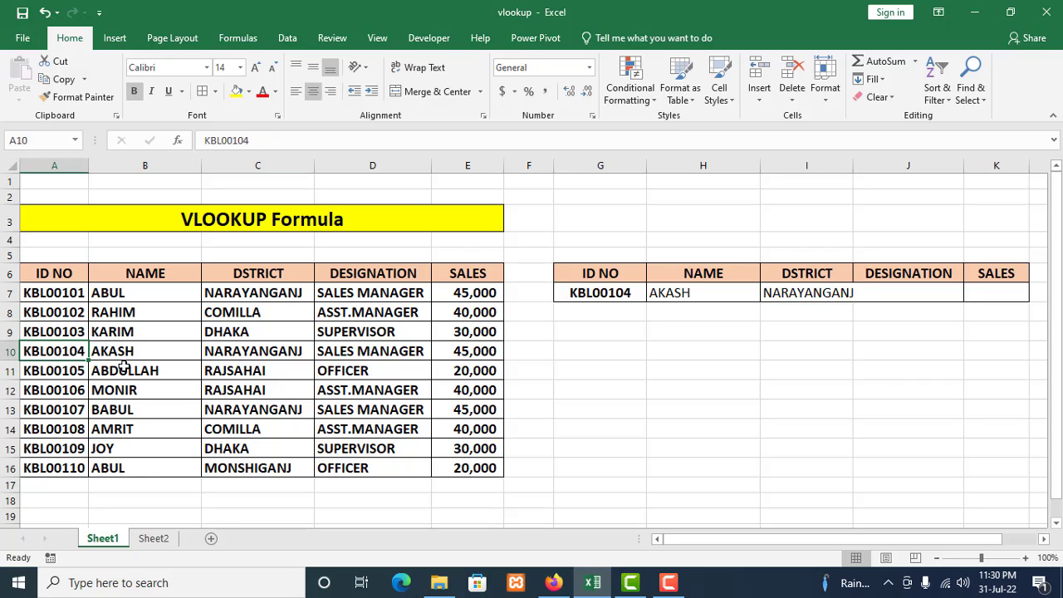
{"action": "left_click_drag", "start_coordinate": [151, 350], "coordinate": [444, 347]}
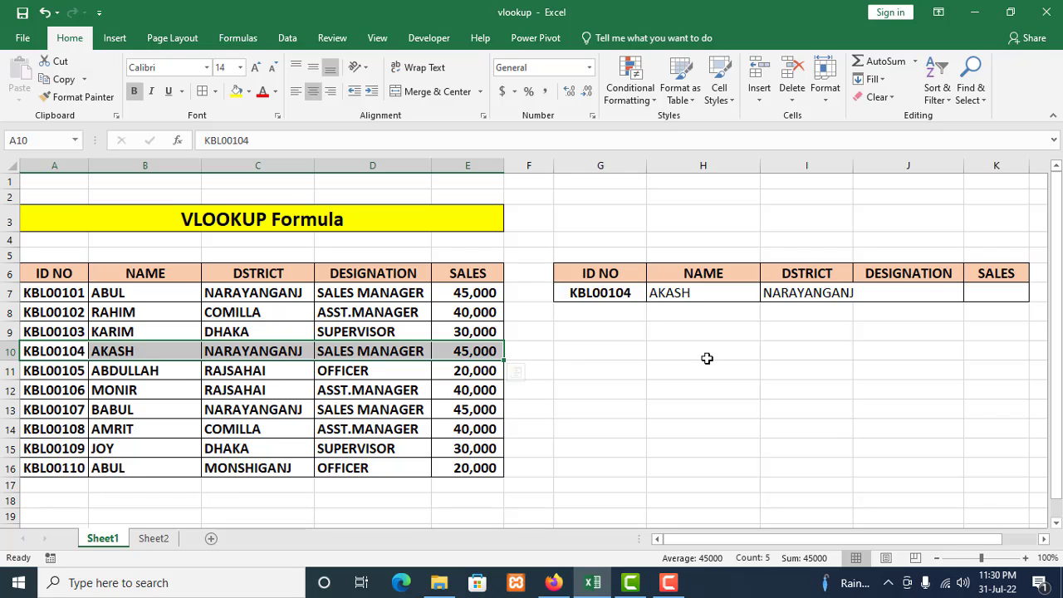
{"action": "left_click_drag", "start_coordinate": [855, 169], "coordinate": [862, 169]}
{"action": "left_click", "coordinate": [885, 431]}
- Enter the exact-match formula =VLOOKUP(G7,A6:E16,4,FALSE) in cell J7 under DESIGNATION in the lookup table
{"action": "left_click", "coordinate": [896, 295]}
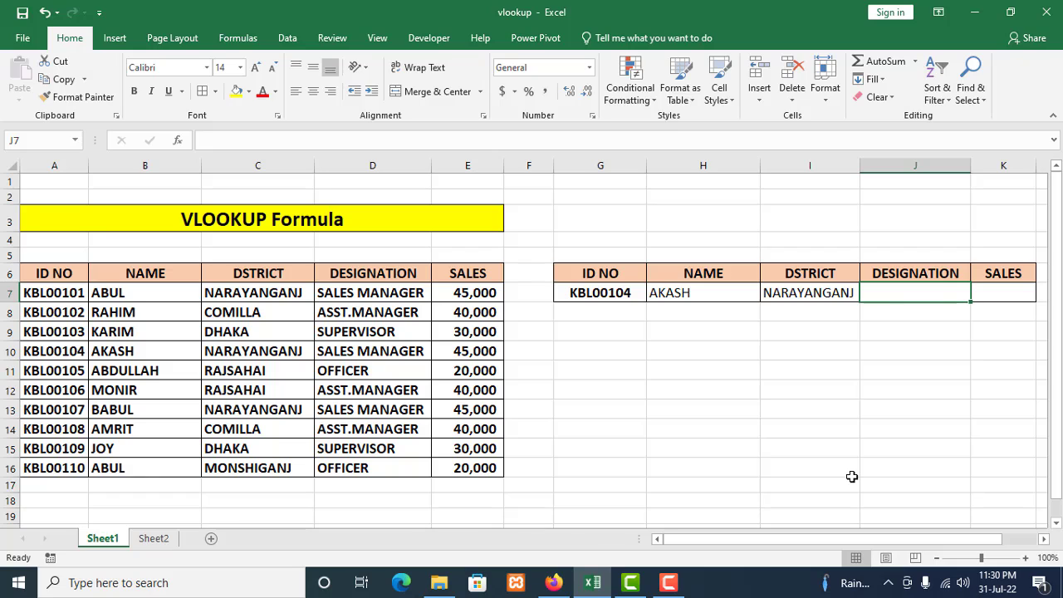
{"action": "type", "text": "=v"}
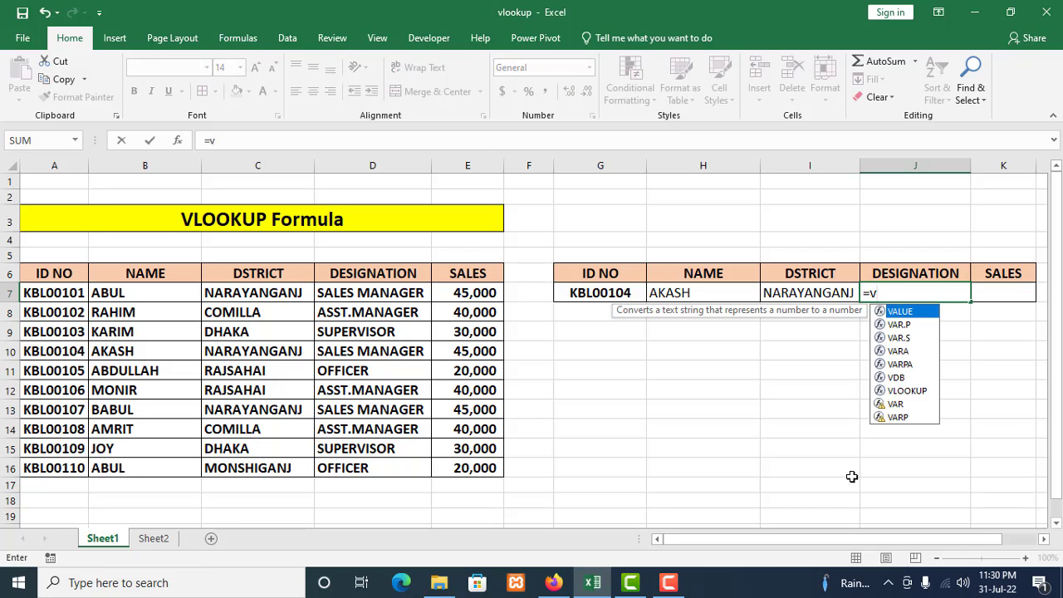
{"action": "type", "text": "loo"}
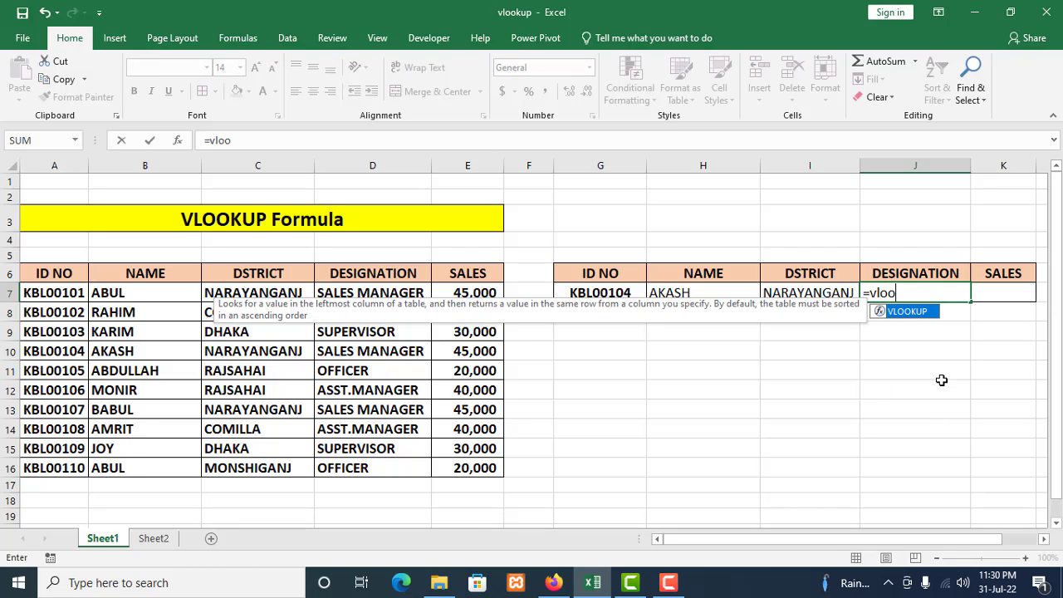
{"action": "key", "text": "Tab"}
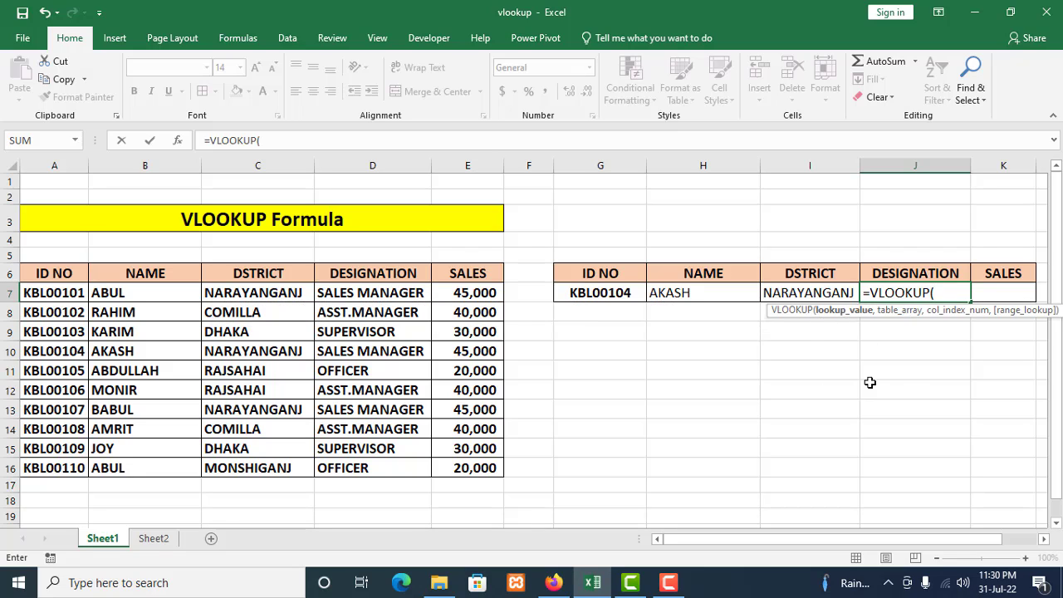
{"action": "left_click", "coordinate": [594, 290]}
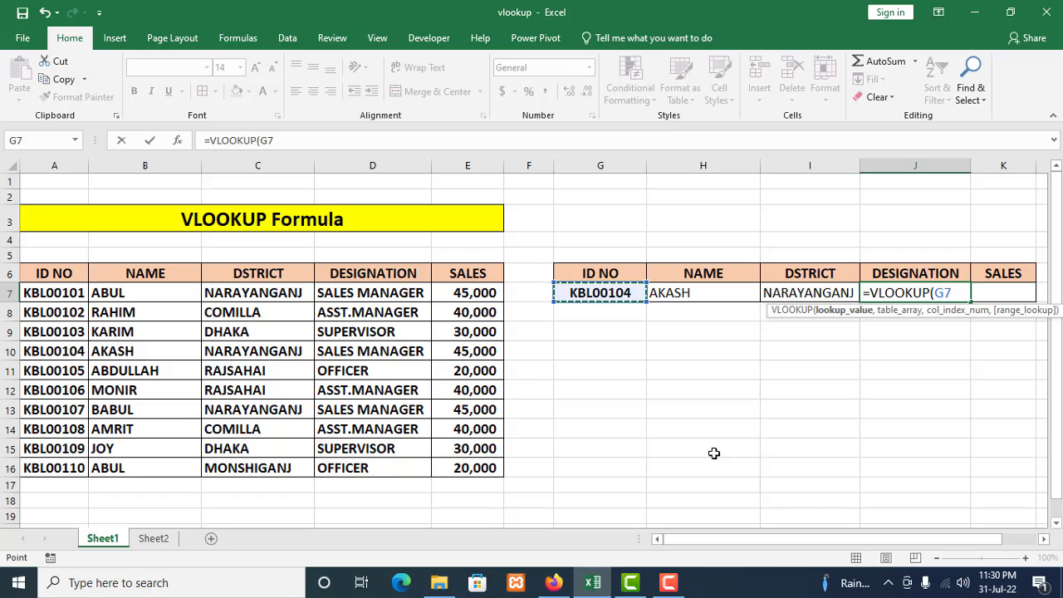
{"action": "type", "text": ","}
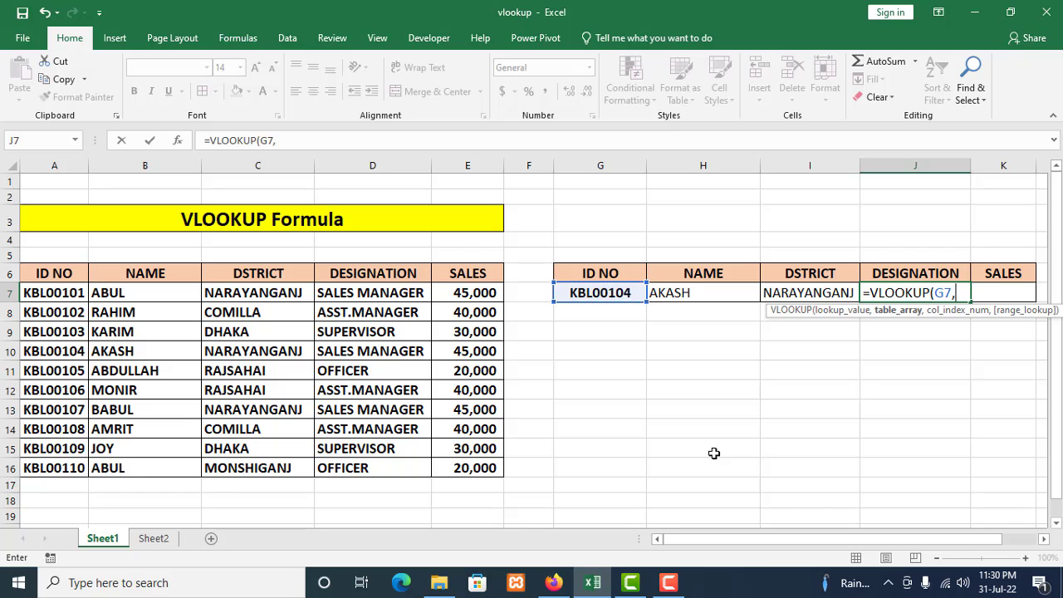
{"action": "left_click_drag", "start_coordinate": [24, 275], "coordinate": [452, 465]}
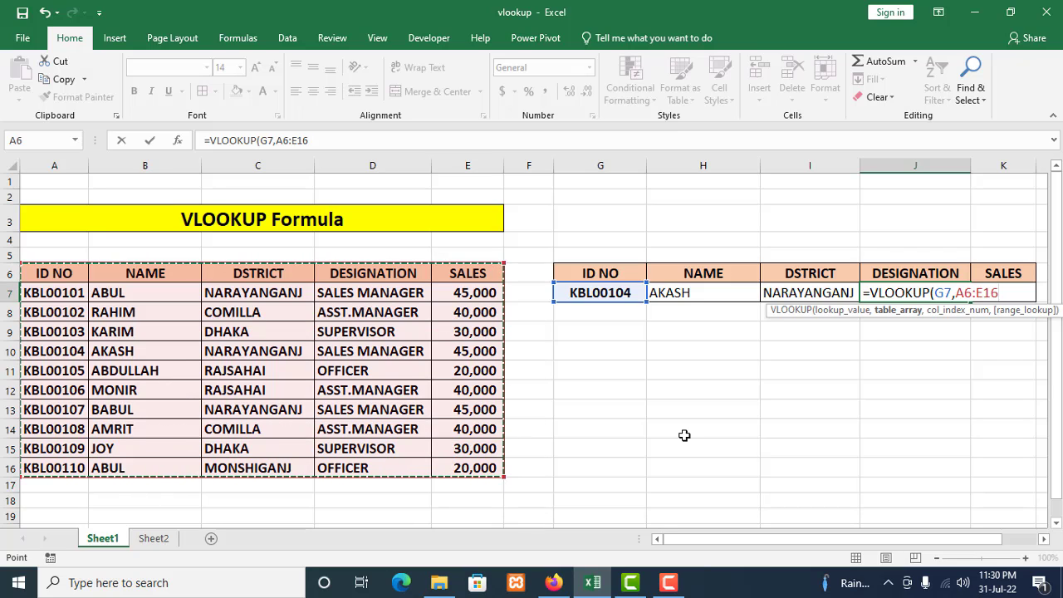
{"action": "type", "text": ","}
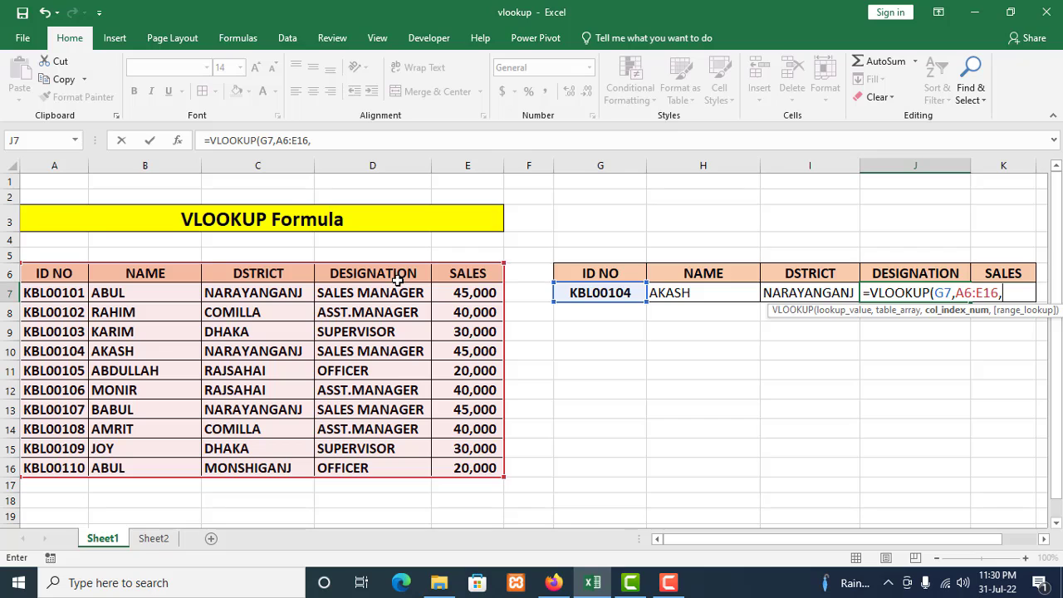
{"action": "type", "text": ","}
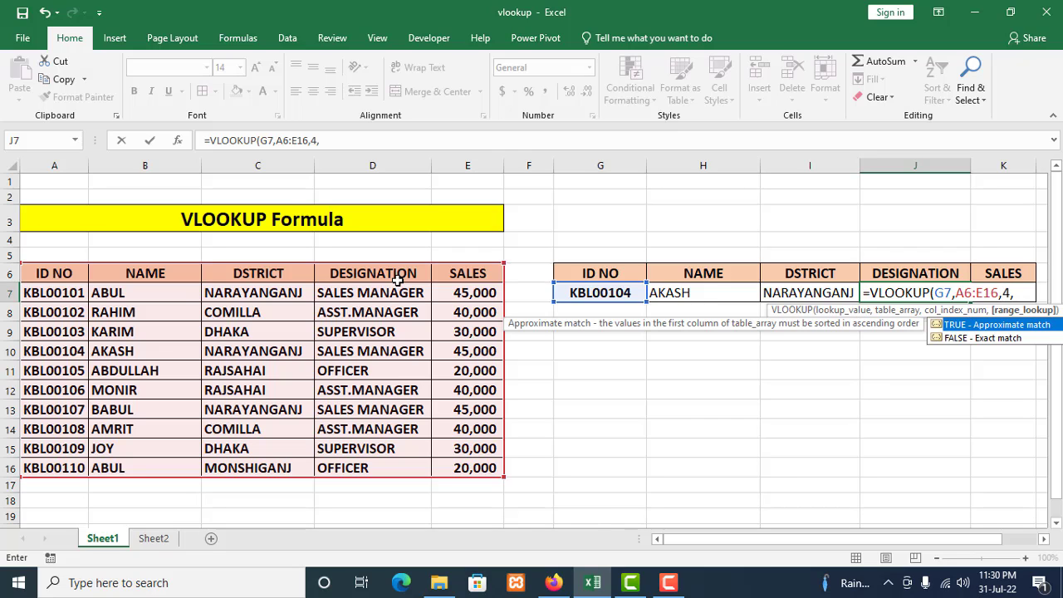
{"action": "double_click", "coordinate": [989, 339]}
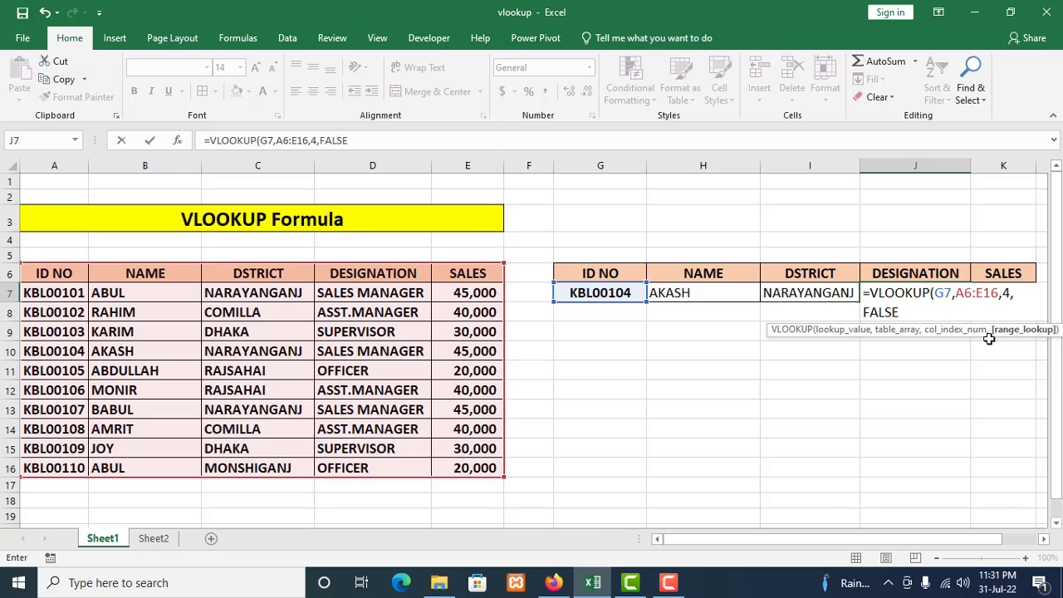
{"action": "type", "text": ")"}
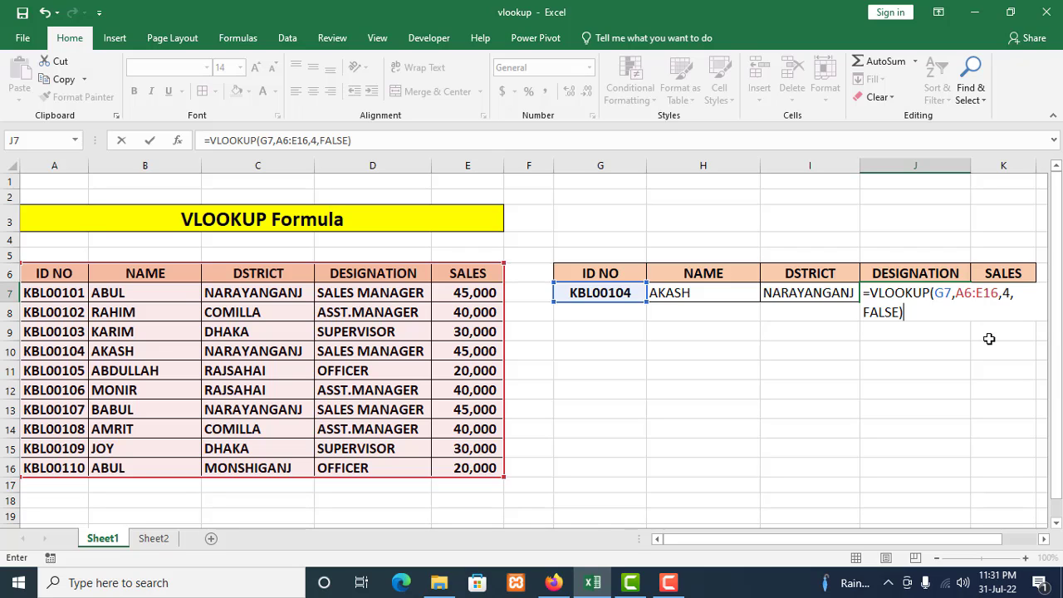
{"action": "key", "text": "Return"}
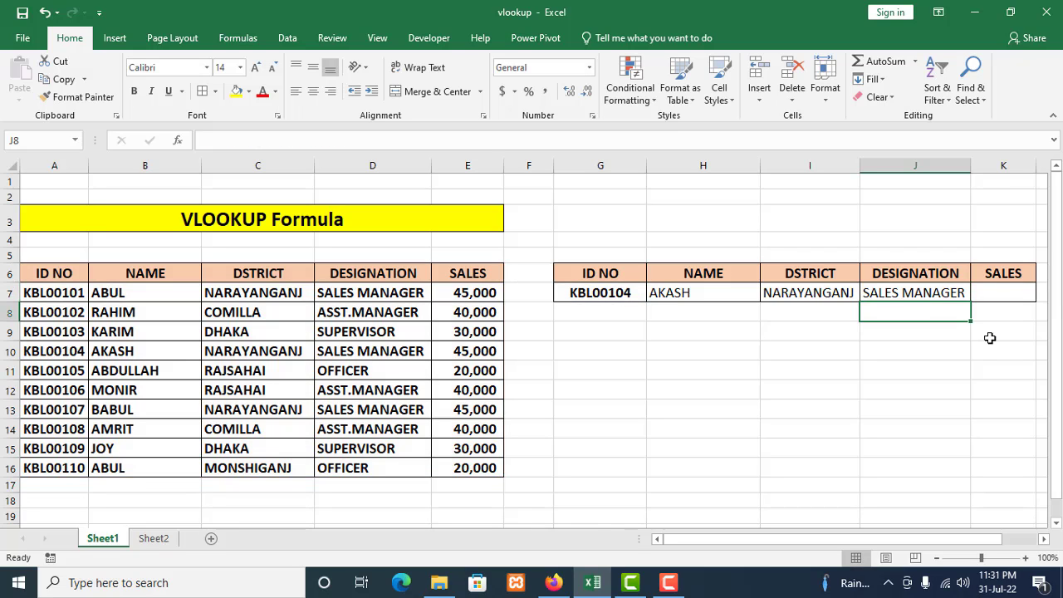
- Widen column J slightly and compare the designation result in J7 with row 10 of the data table
{"action": "left_click_drag", "start_coordinate": [969, 165], "coordinate": [981, 165]}
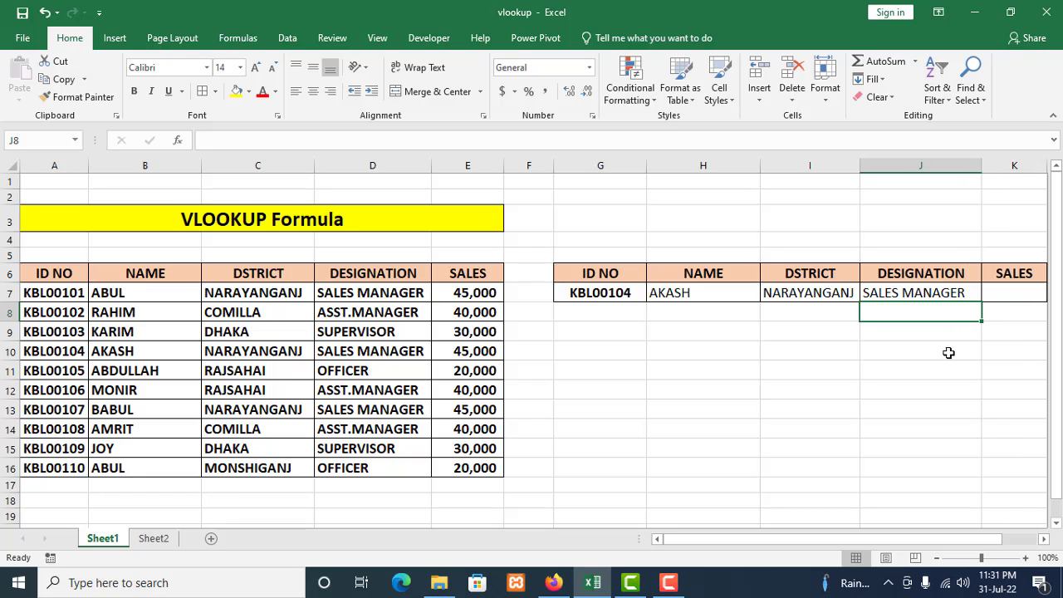
{"action": "left_click", "coordinate": [931, 294]}
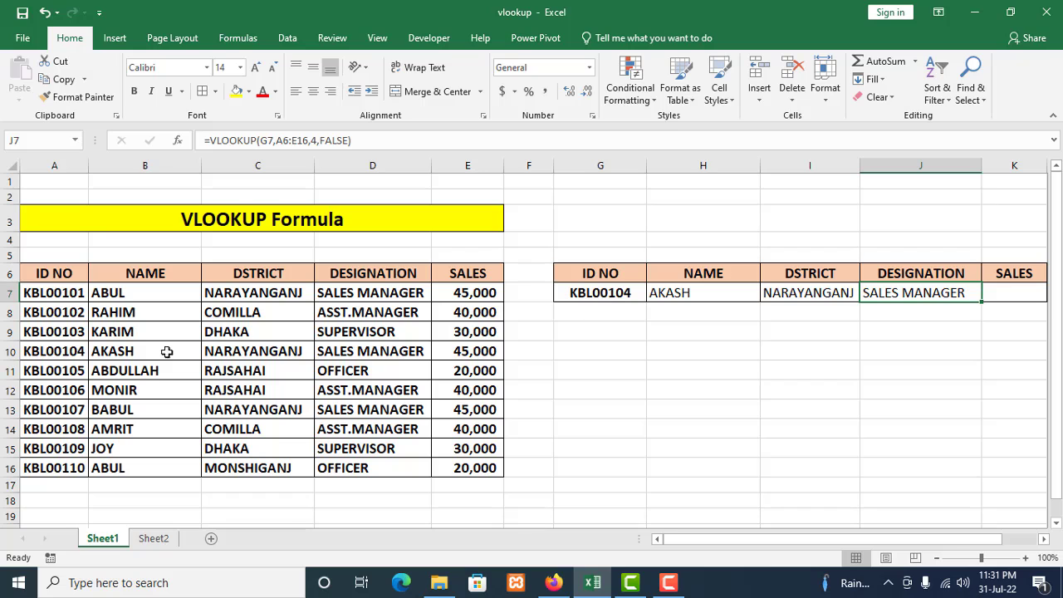
{"action": "left_click", "coordinate": [240, 353]}
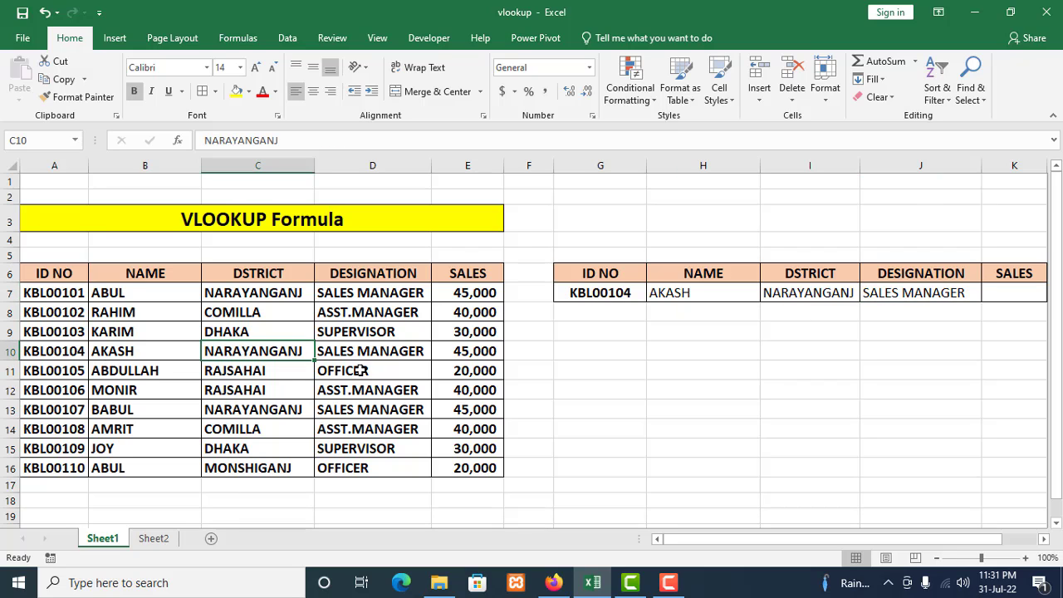
{"action": "left_click", "coordinate": [375, 353]}
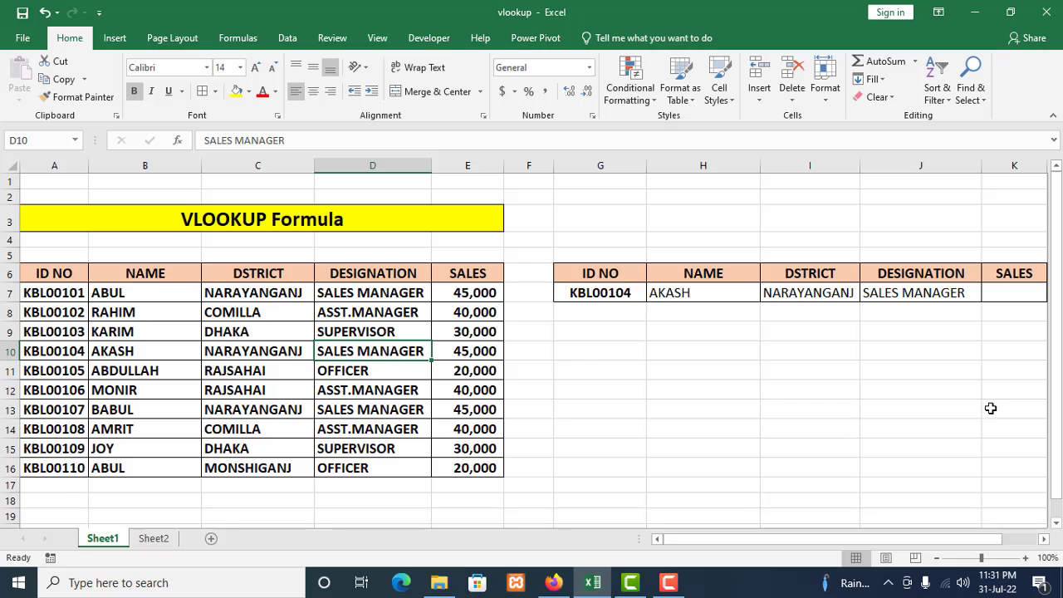
- Widen column K slightly and start a VLOOKUP formula in K7 under SALES with G7 as the lookup value
{"action": "left_click", "coordinate": [1043, 538]}
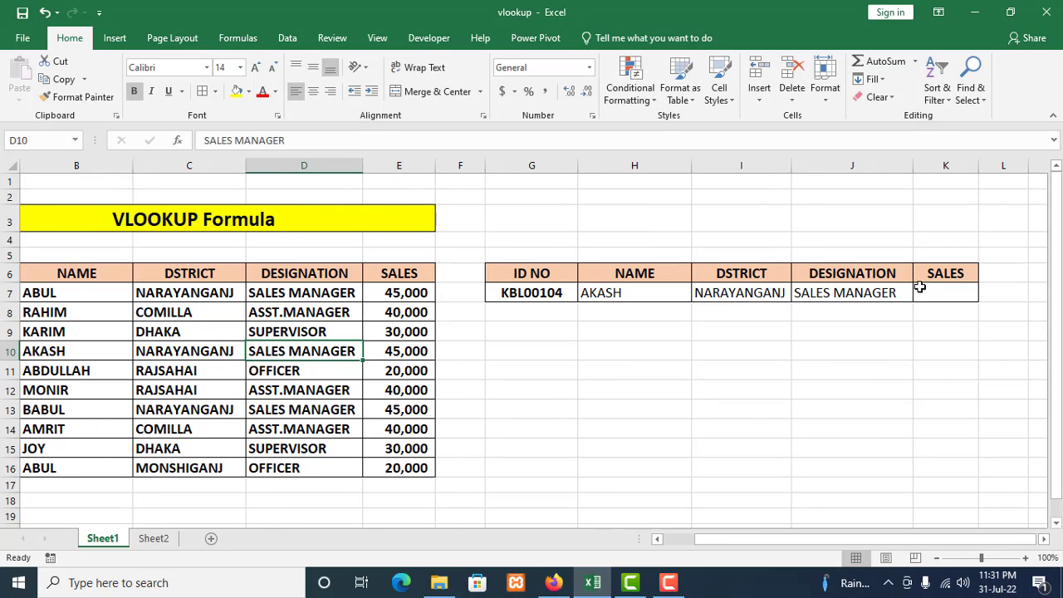
{"action": "left_click_drag", "start_coordinate": [976, 160], "coordinate": [986, 161]}
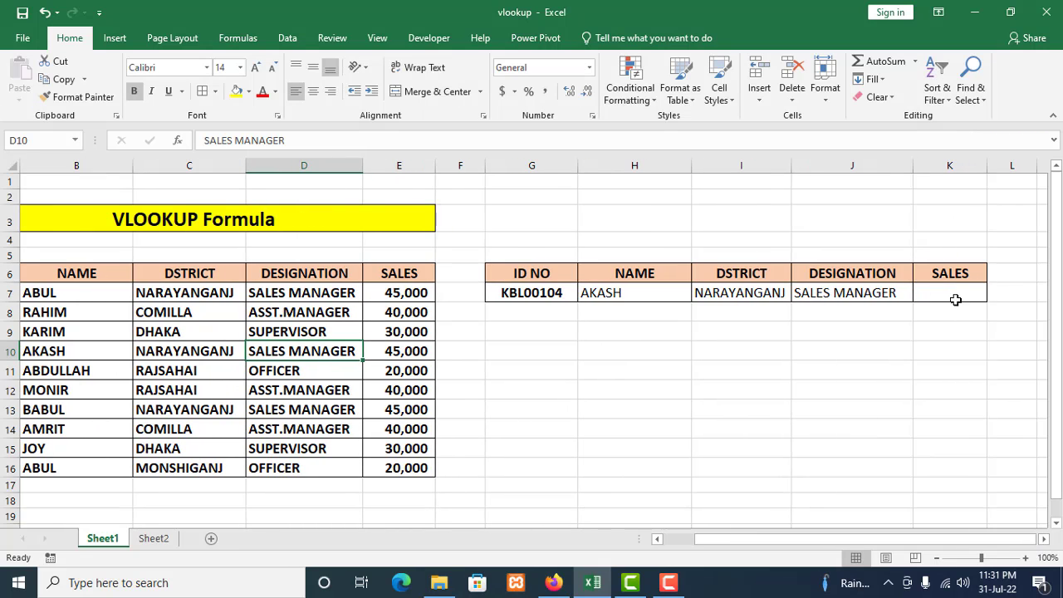
{"action": "left_click", "coordinate": [954, 297]}
{"action": "type", "text": "="}
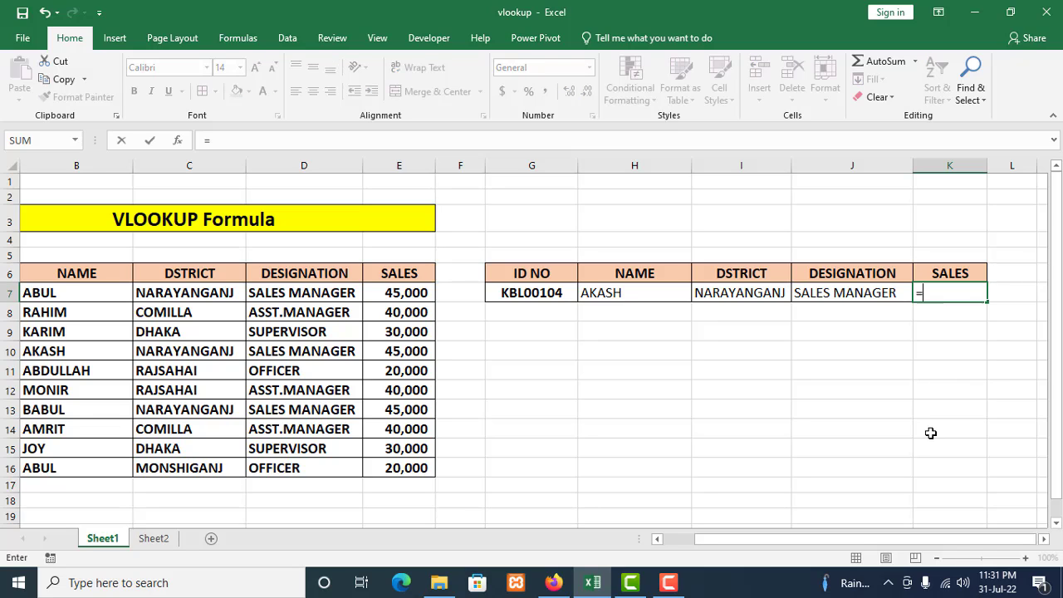
{"action": "type", "text": "v"}
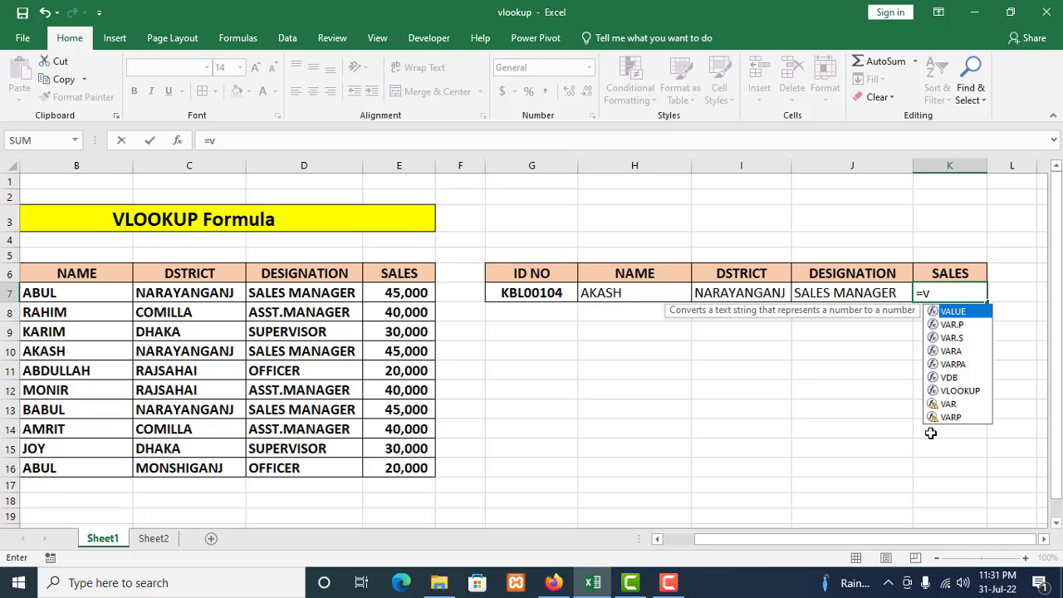
{"action": "type", "text": "loo"}
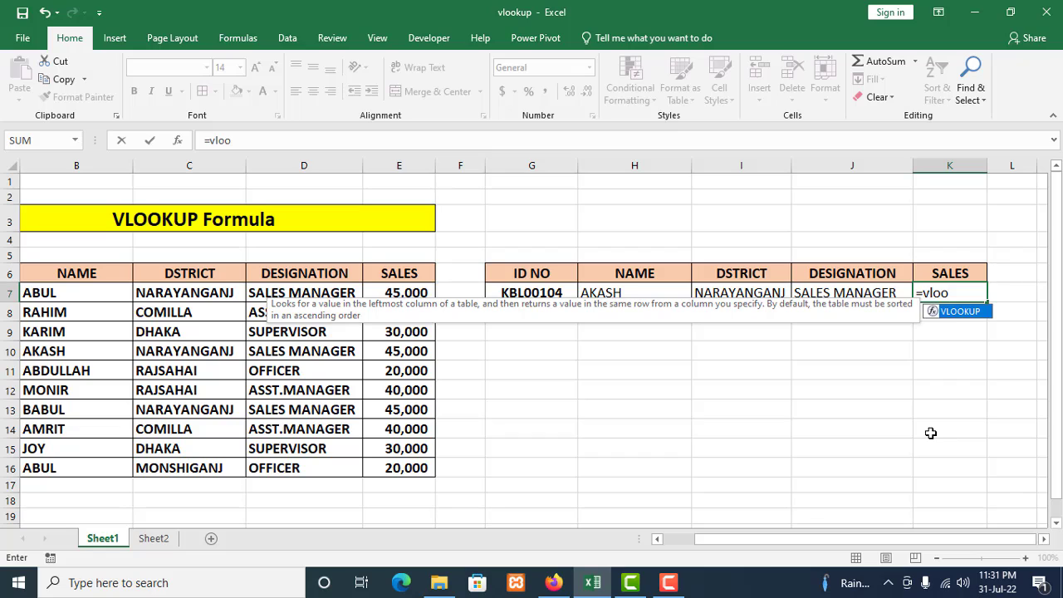
{"action": "double_click", "coordinate": [958, 311]}
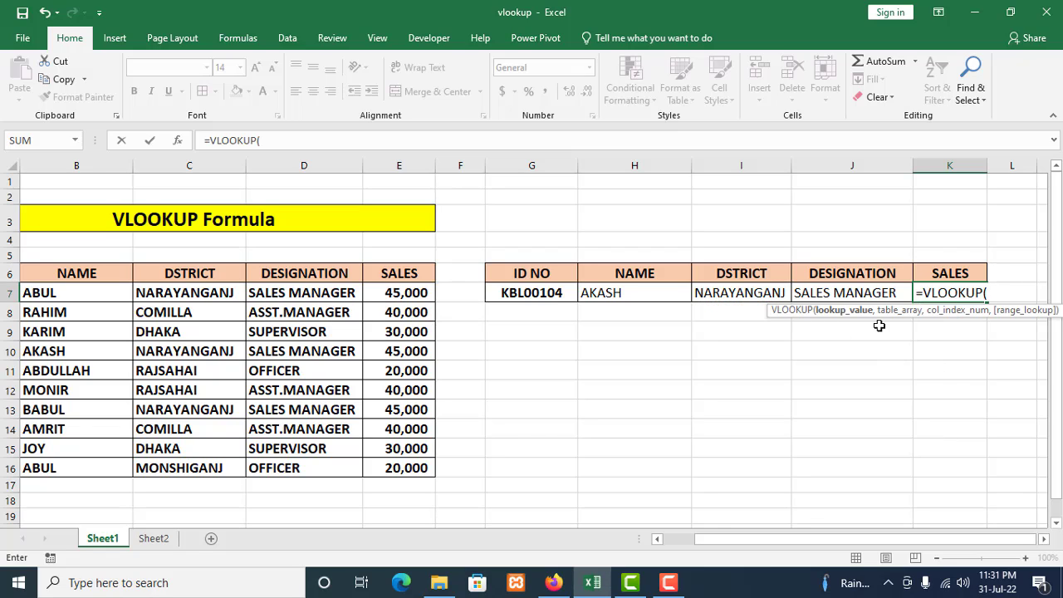
{"action": "left_click", "coordinate": [528, 292]}
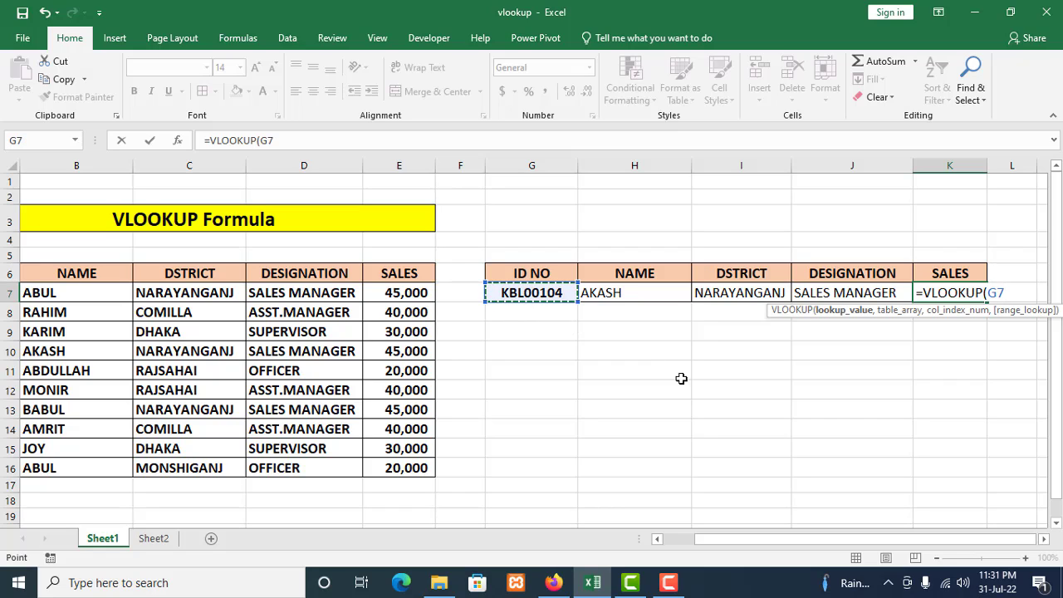
{"action": "type", "text": ","}
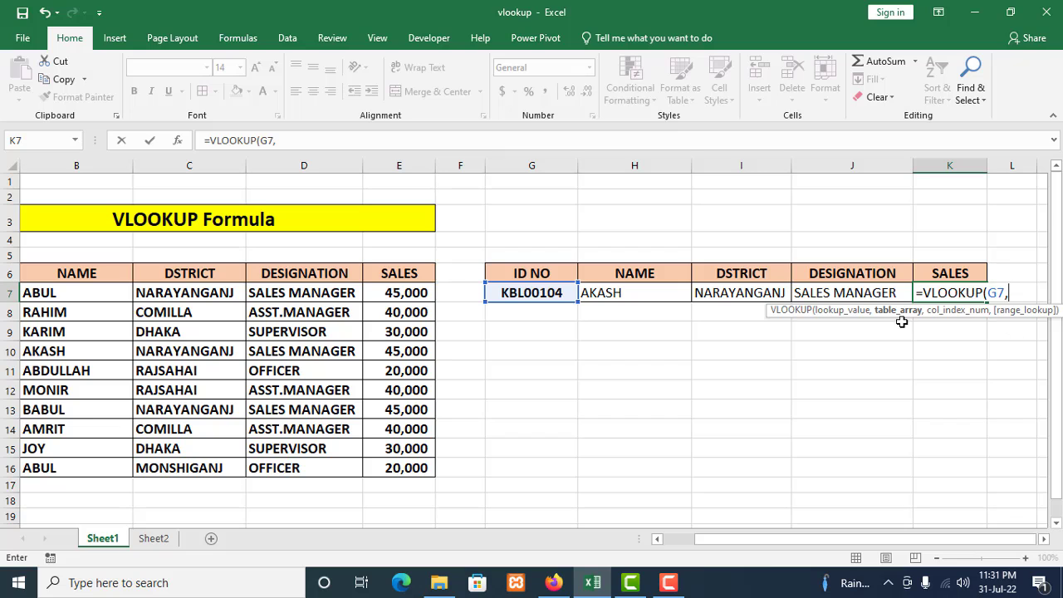
- Add the data table range A6:E16 as the table array of the VLOOKUP formula in K7
{"action": "left_click_drag", "start_coordinate": [810, 539], "coordinate": [779, 541]}
{"action": "left_click_drag", "start_coordinate": [76, 268], "coordinate": [462, 464]}
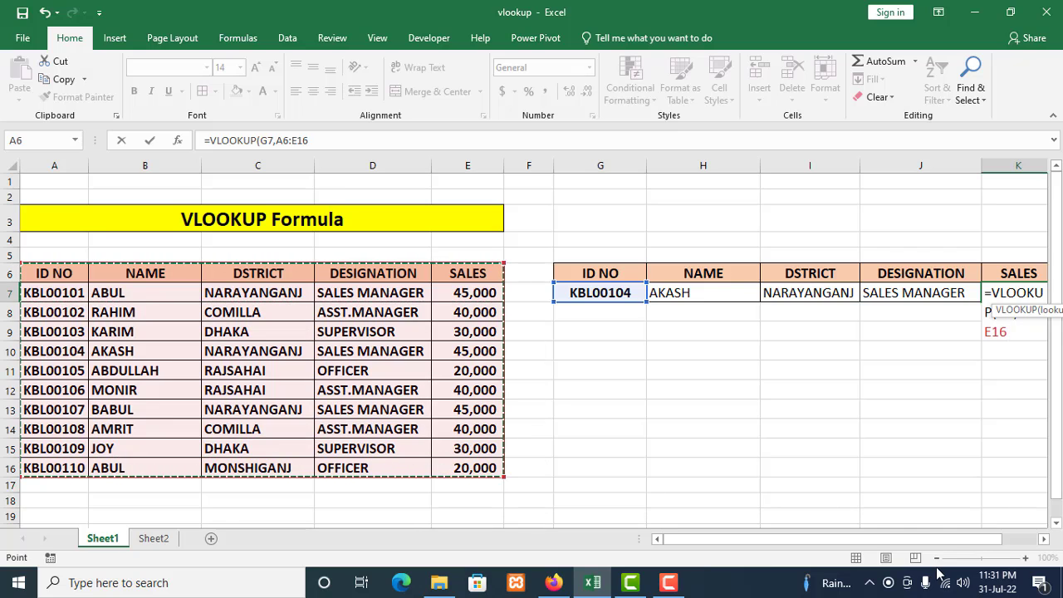
{"action": "left_click_drag", "start_coordinate": [885, 548], "coordinate": [952, 541]}
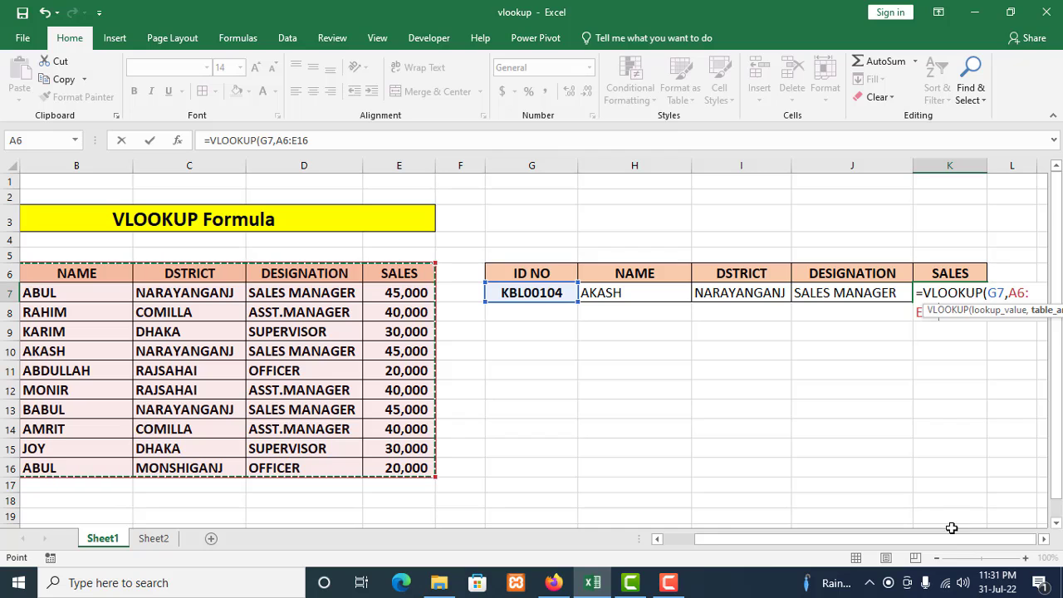
{"action": "left_click", "coordinate": [950, 545]}
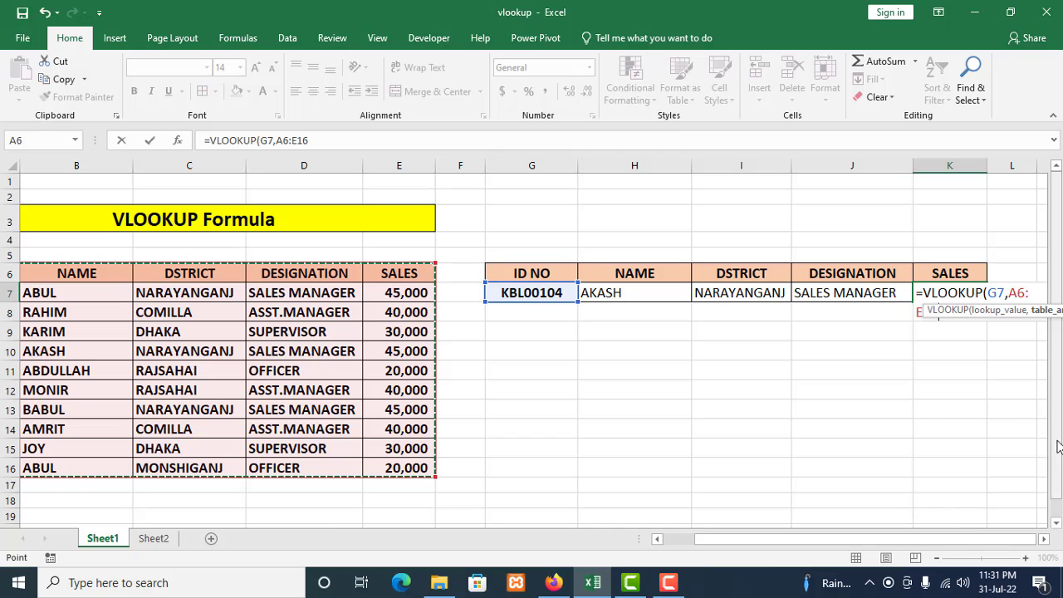
{"action": "left_click", "coordinate": [1044, 539]}
{"action": "left_click", "coordinate": [1044, 539]}
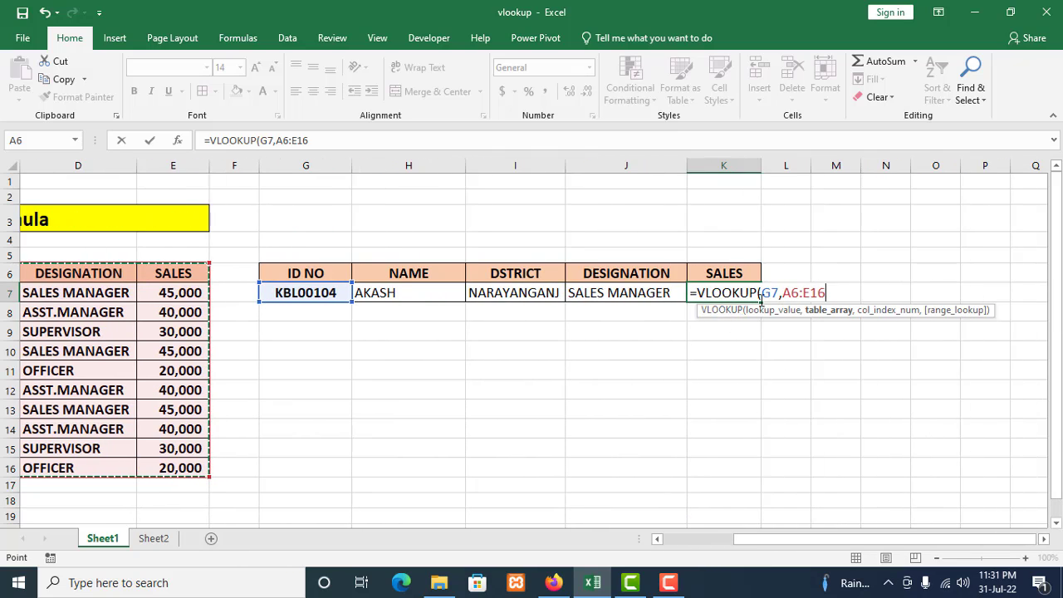
{"action": "type", "text": ","}
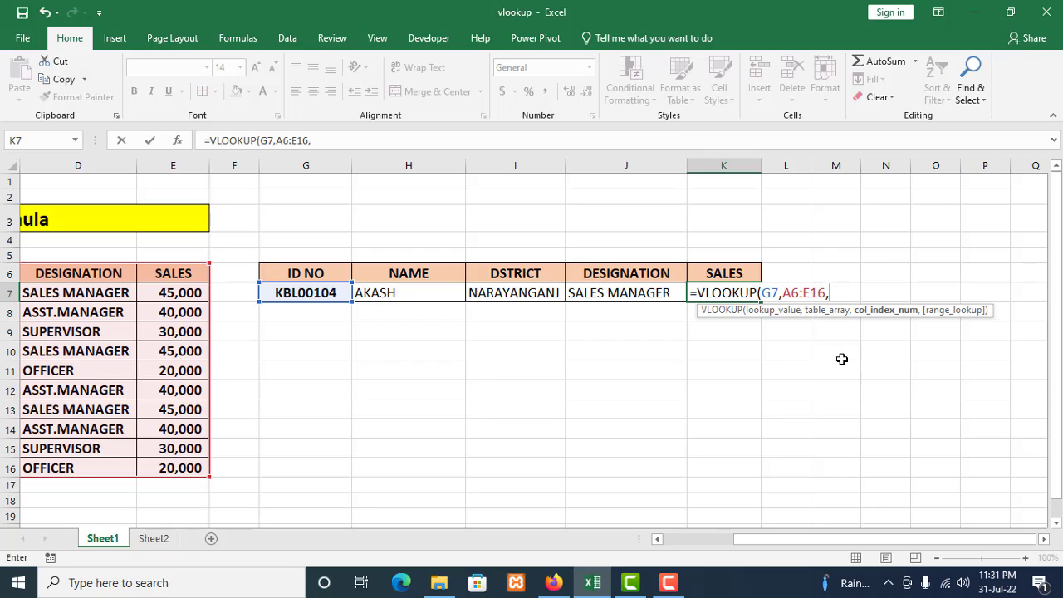
- Complete the K7 formula with column index 5 and exact match FALSE, giving =VLOOKUP(G7,A6:E16,5,FALSE)
{"action": "left_click_drag", "start_coordinate": [841, 540], "coordinate": [770, 541]}
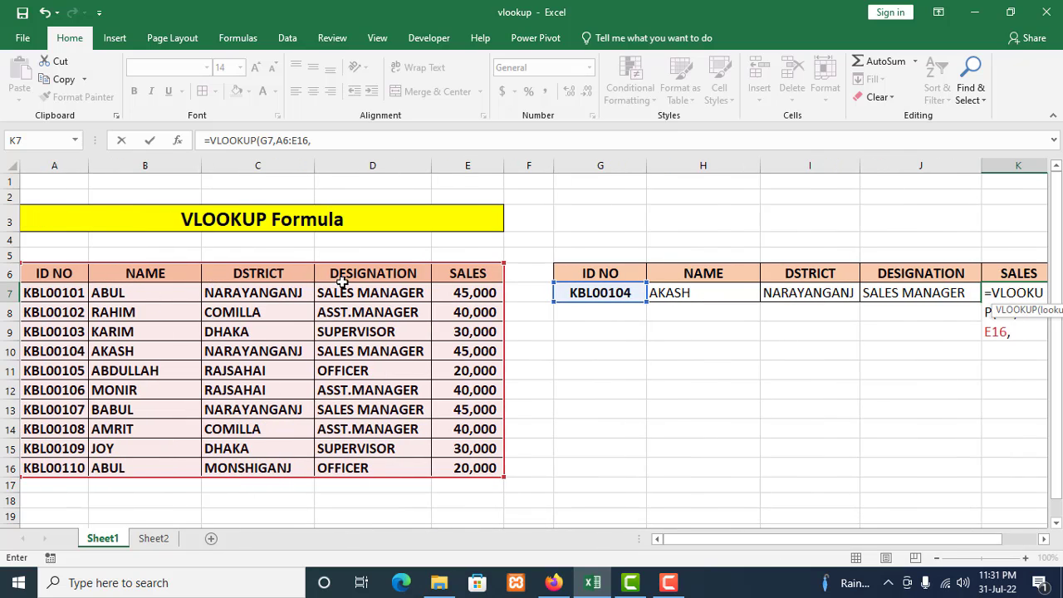
{"action": "left_click_drag", "start_coordinate": [821, 540], "coordinate": [834, 540]}
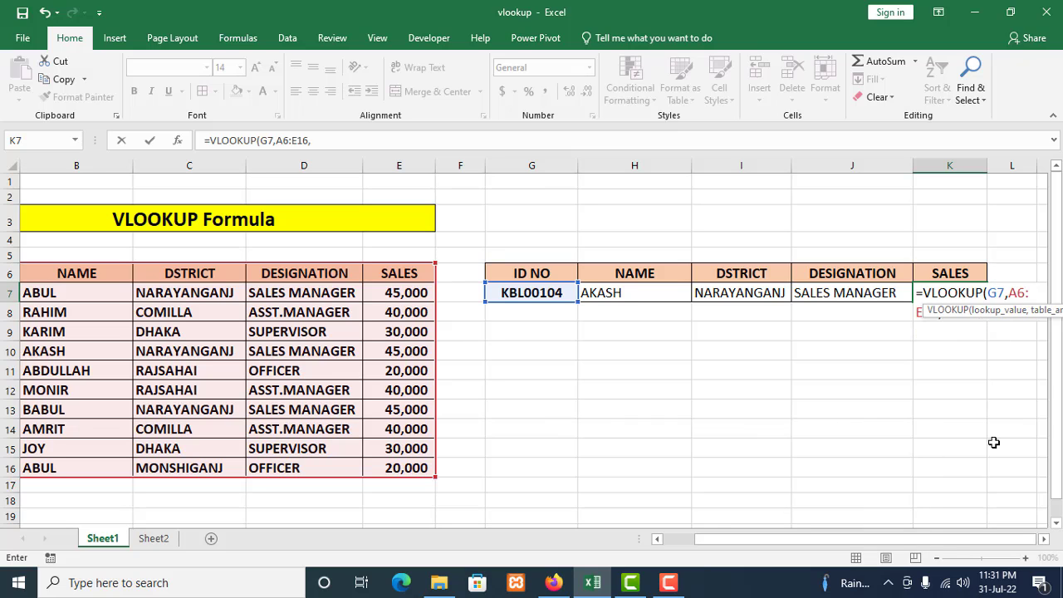
{"action": "left_click", "coordinate": [1043, 539]}
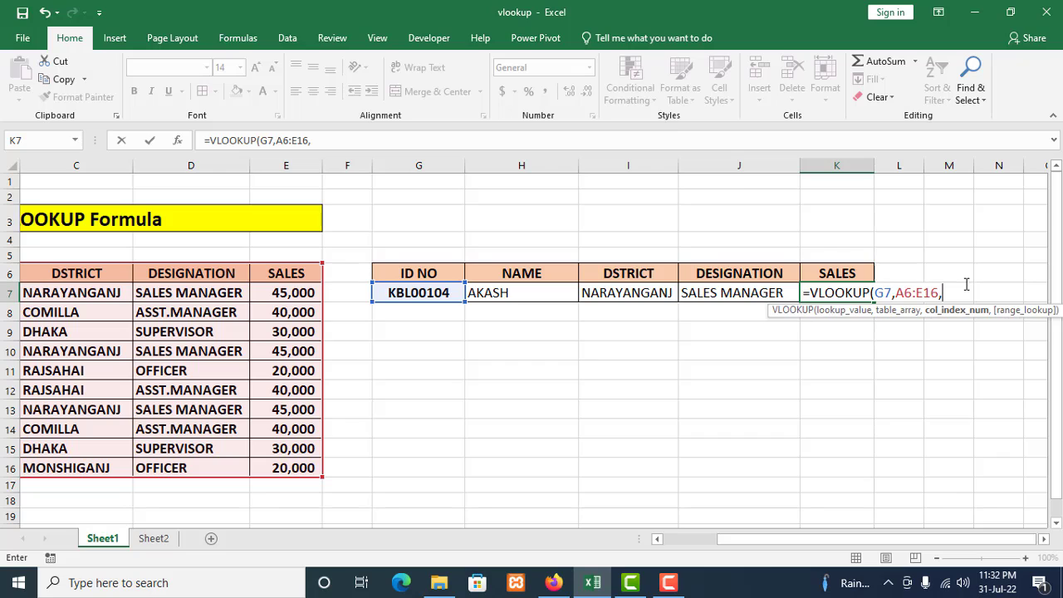
{"action": "type", "text": ","}
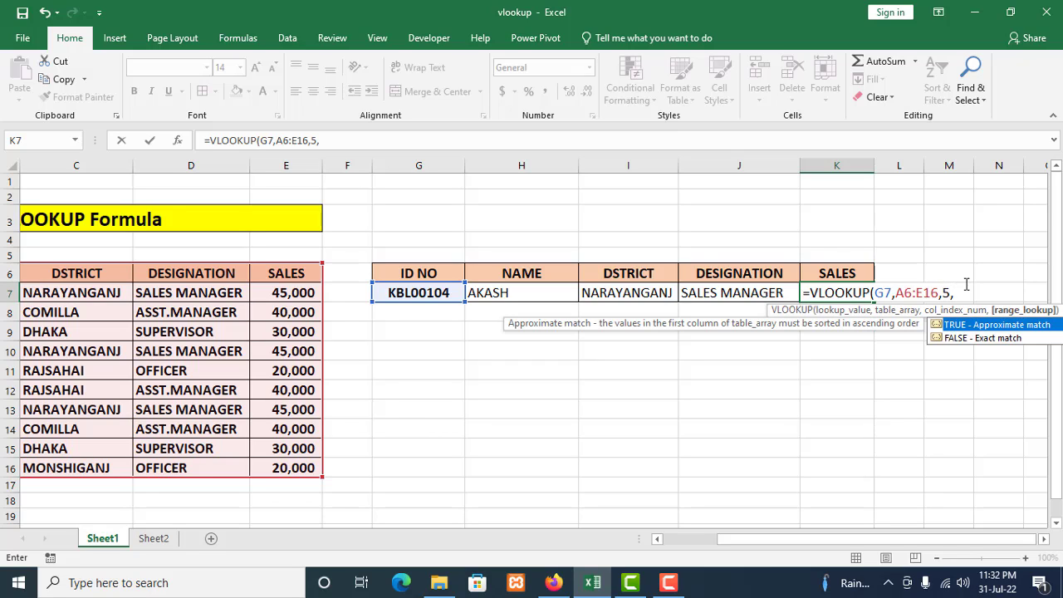
{"action": "double_click", "coordinate": [994, 338]}
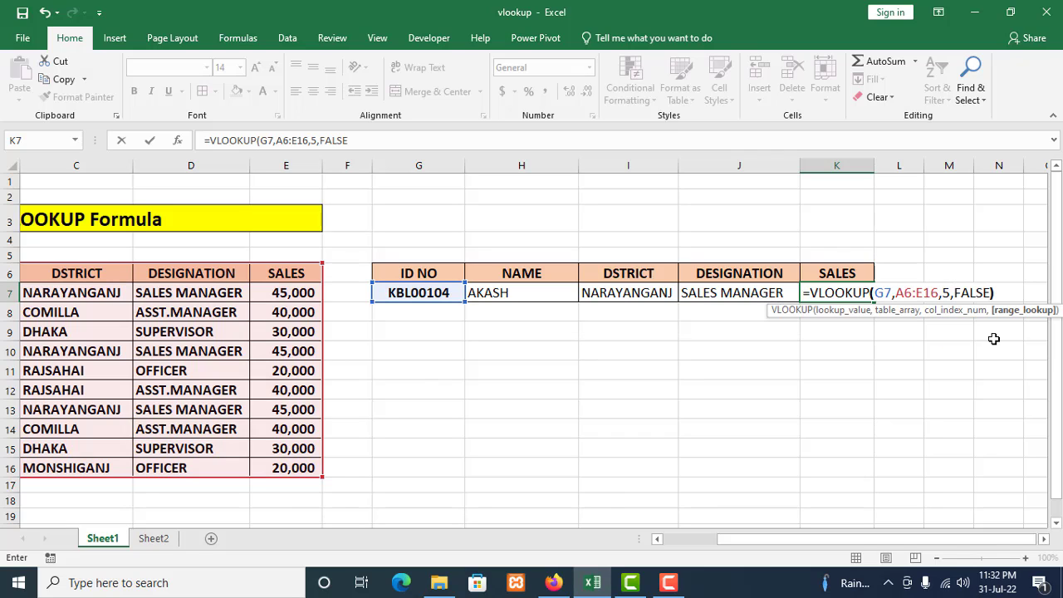
{"action": "type", "text": ")"}
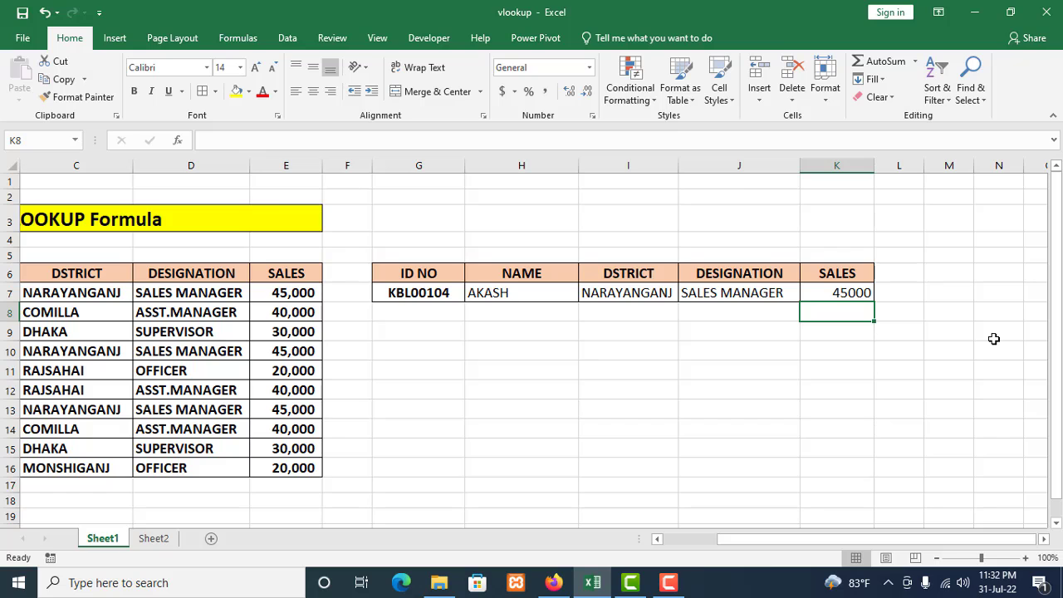
{"action": "left_click", "coordinate": [828, 291]}
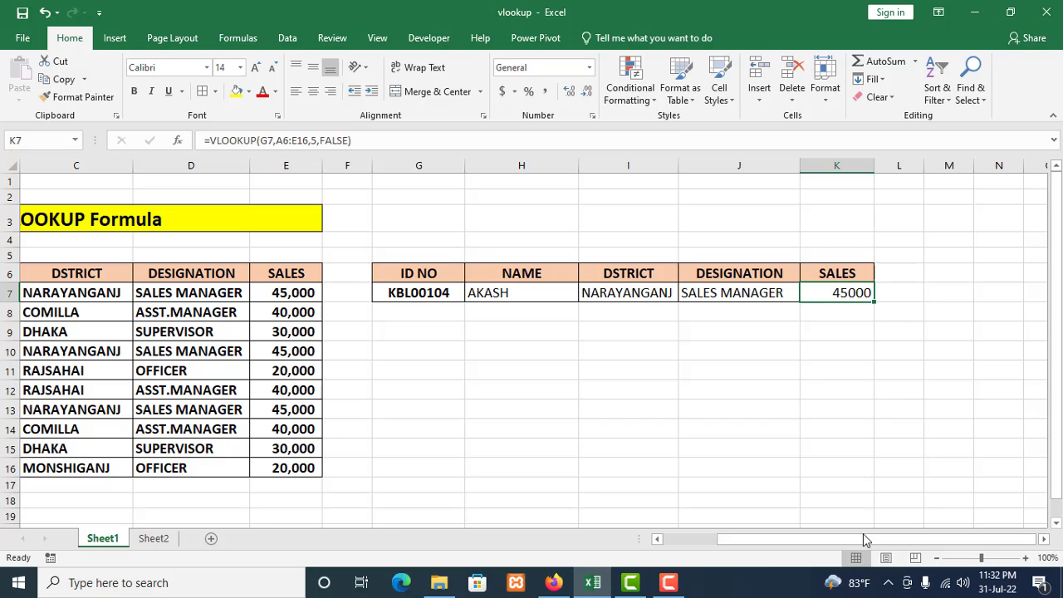
- Test the lookup by changing the ID in G7 to the one in row 7 of the data table
{"action": "left_click_drag", "start_coordinate": [864, 540], "coordinate": [777, 556]}
{"action": "left_click", "coordinate": [620, 294]}
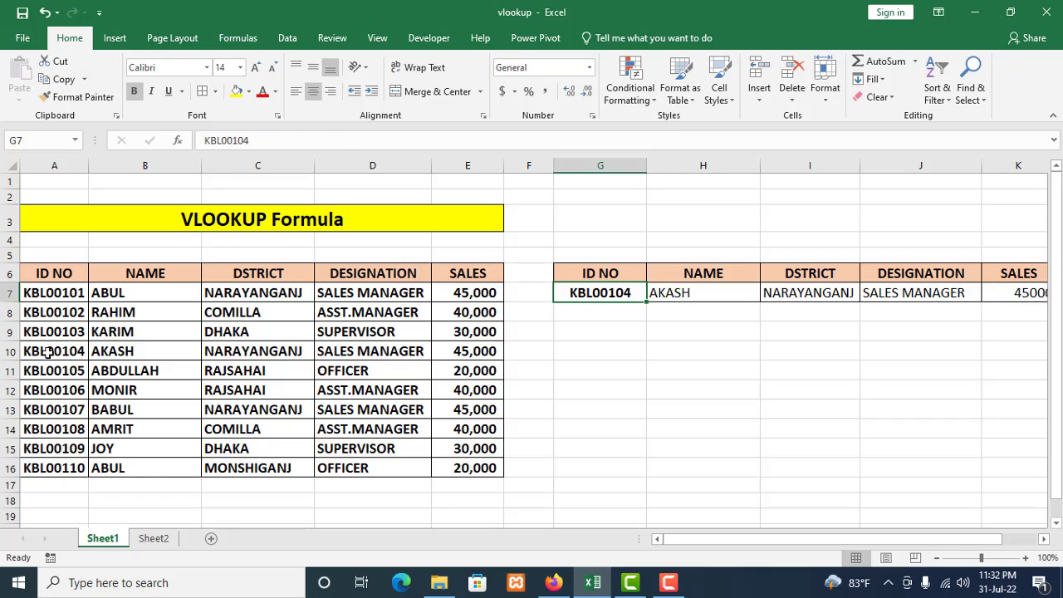
{"action": "double_click", "coordinate": [631, 291]}
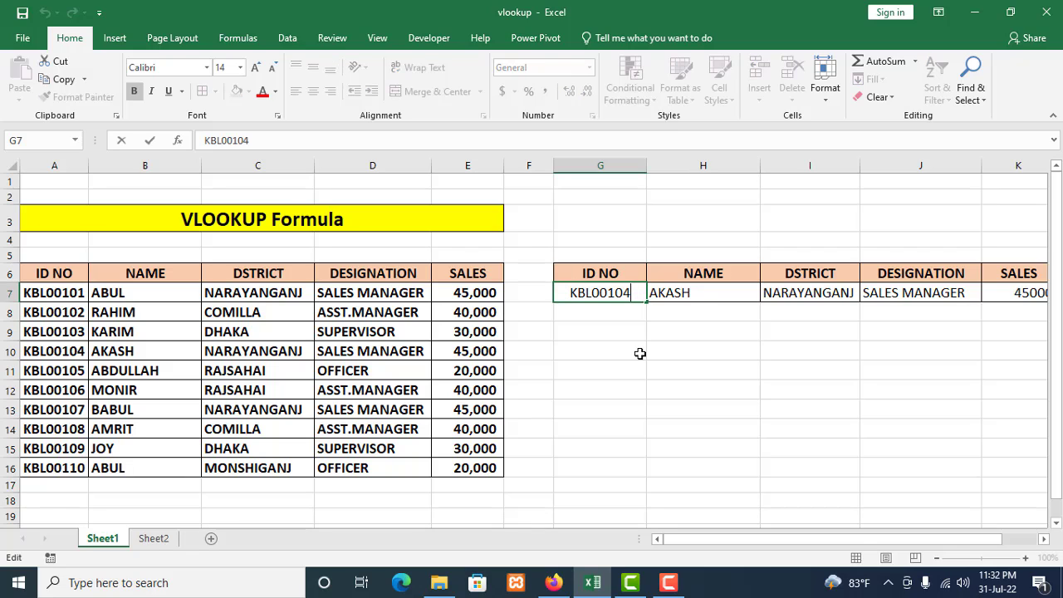
{"action": "key", "text": "BackSpace"}
{"action": "type", "text": "1"}
{"action": "key", "text": "Return"}
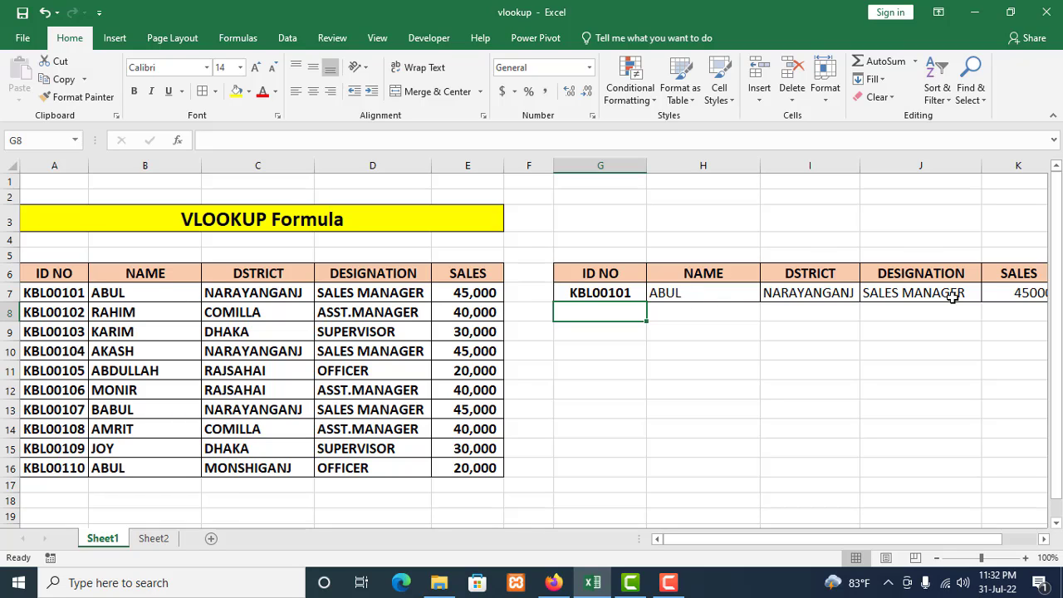
{"action": "left_click", "coordinate": [1029, 294]}
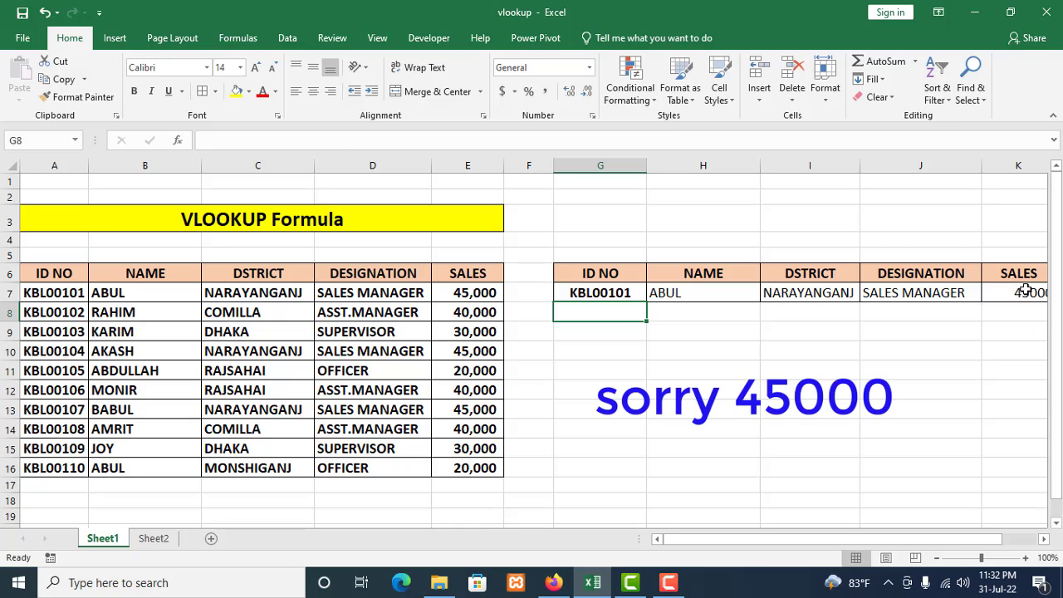
- Change the ID in G7 to the one in row 13 and compare the returned details with that row
{"action": "left_click", "coordinate": [623, 294]}
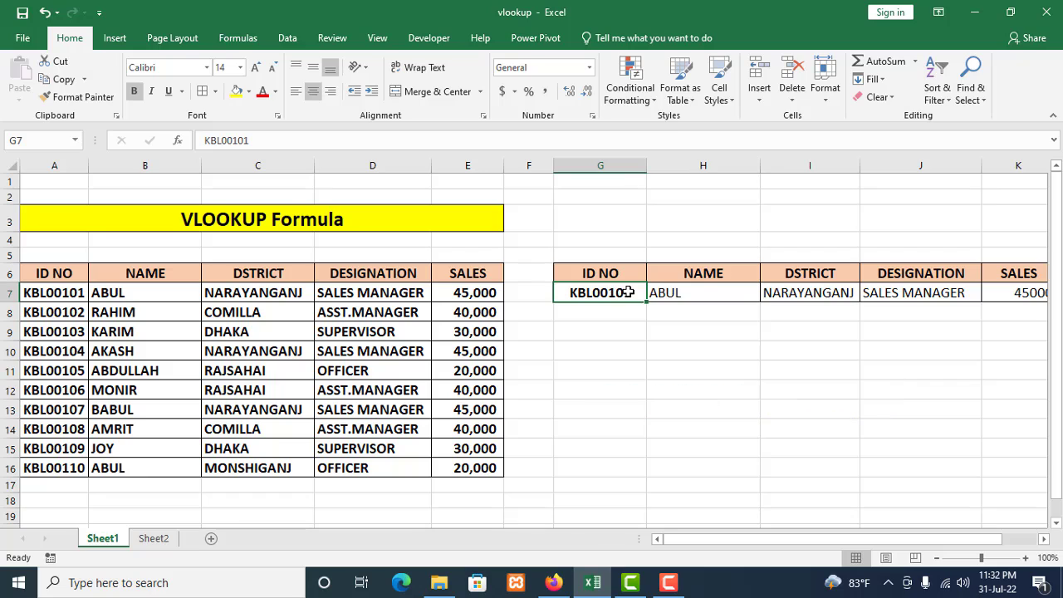
{"action": "double_click", "coordinate": [629, 292]}
{"action": "key", "text": "BackSpace"}
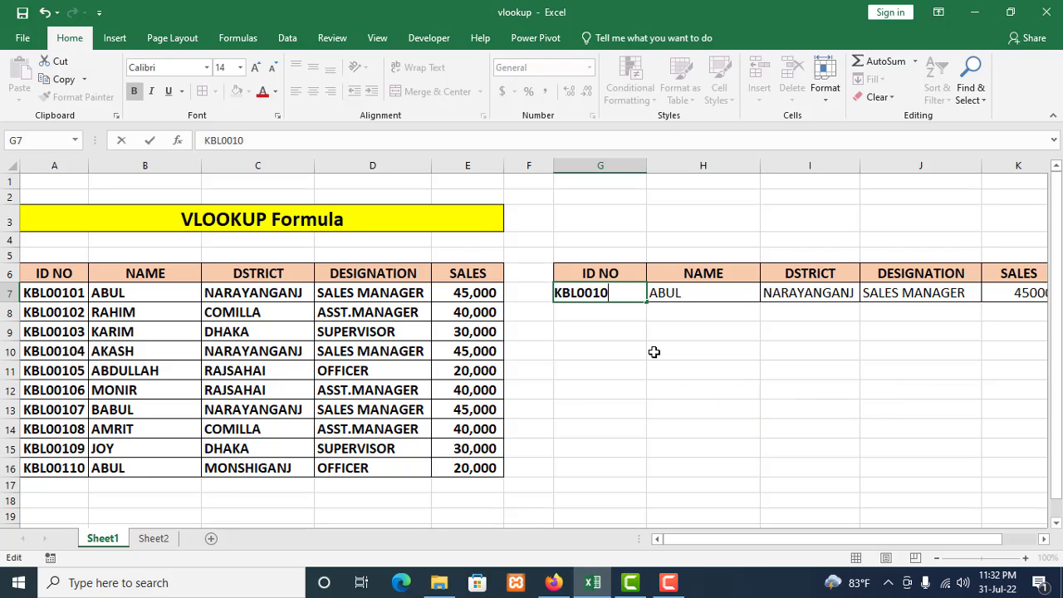
{"action": "key", "text": "Return"}
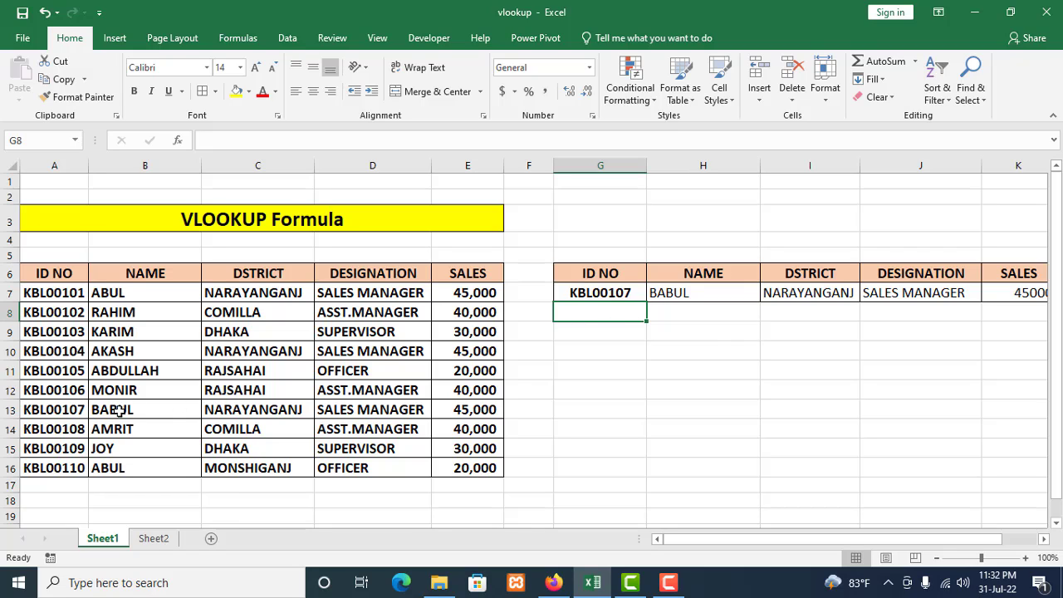
{"action": "left_click", "coordinate": [232, 410]}
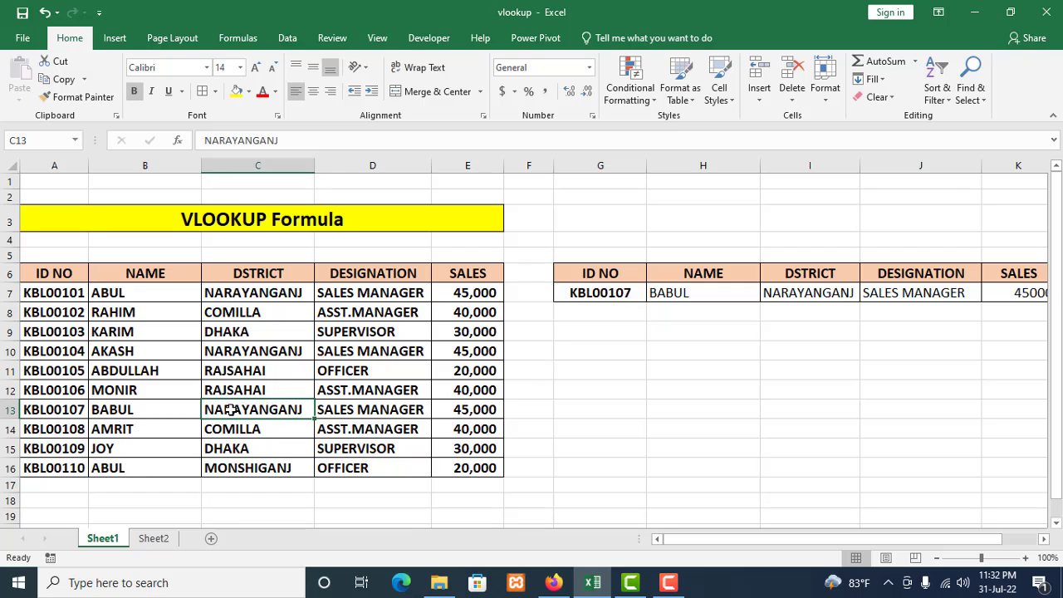
{"action": "left_click", "coordinate": [363, 408]}
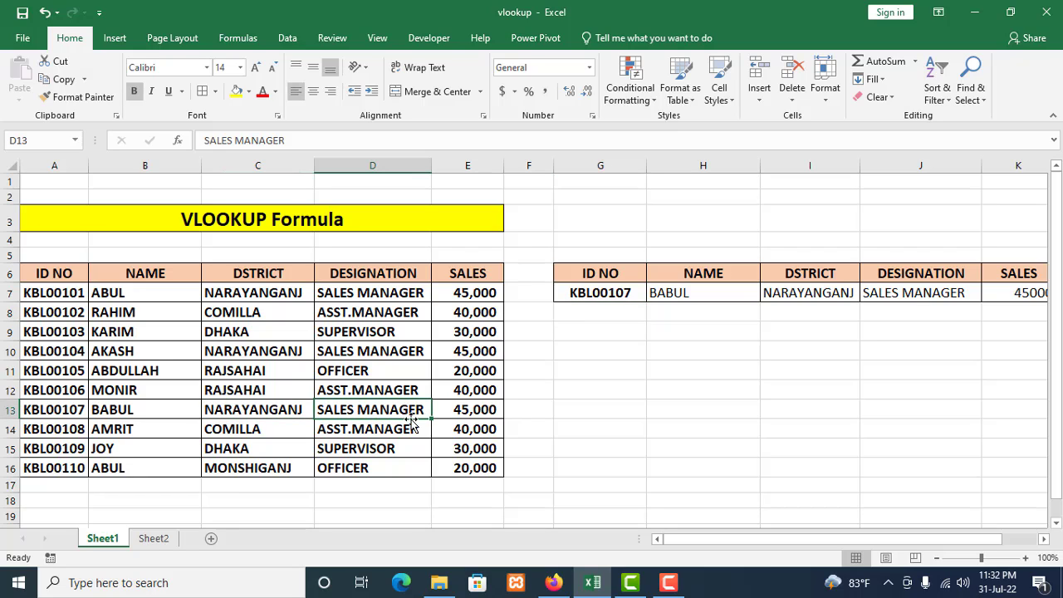
{"action": "left_click", "coordinate": [444, 409]}
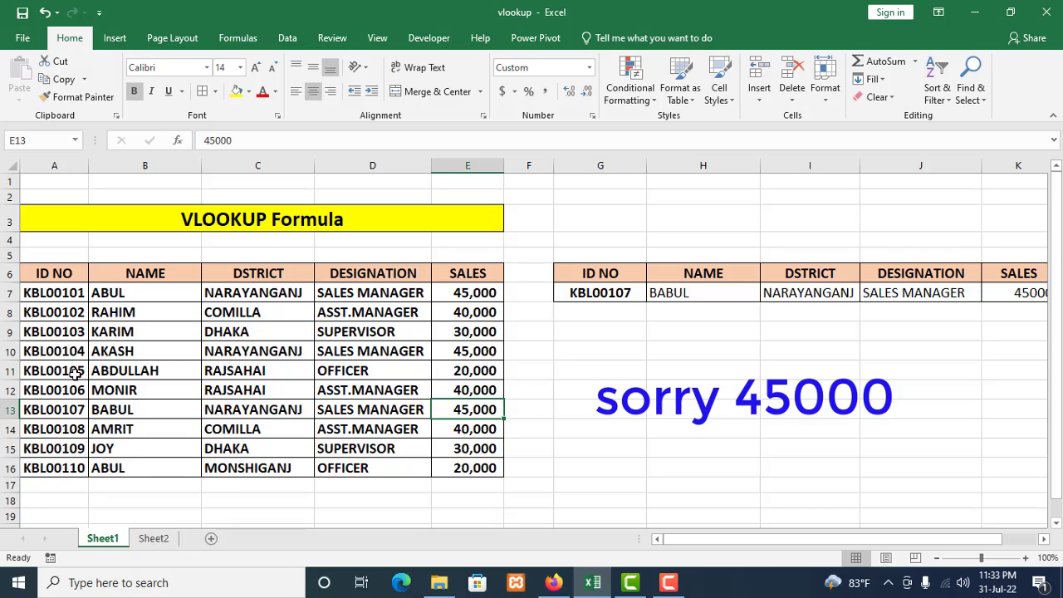
- Change the ID in G7 to the one in row 11 of the data table and check the sales result in K7
{"action": "left_click", "coordinate": [641, 294]}
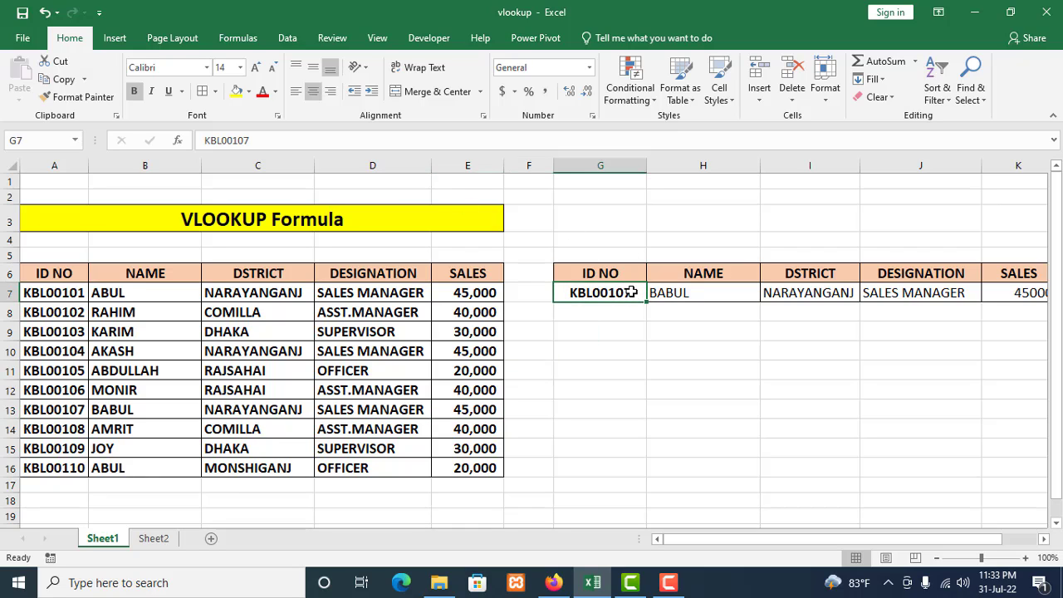
{"action": "double_click", "coordinate": [631, 292]}
{"action": "key", "text": "BackSpace"}
{"action": "type", "text": "5"}
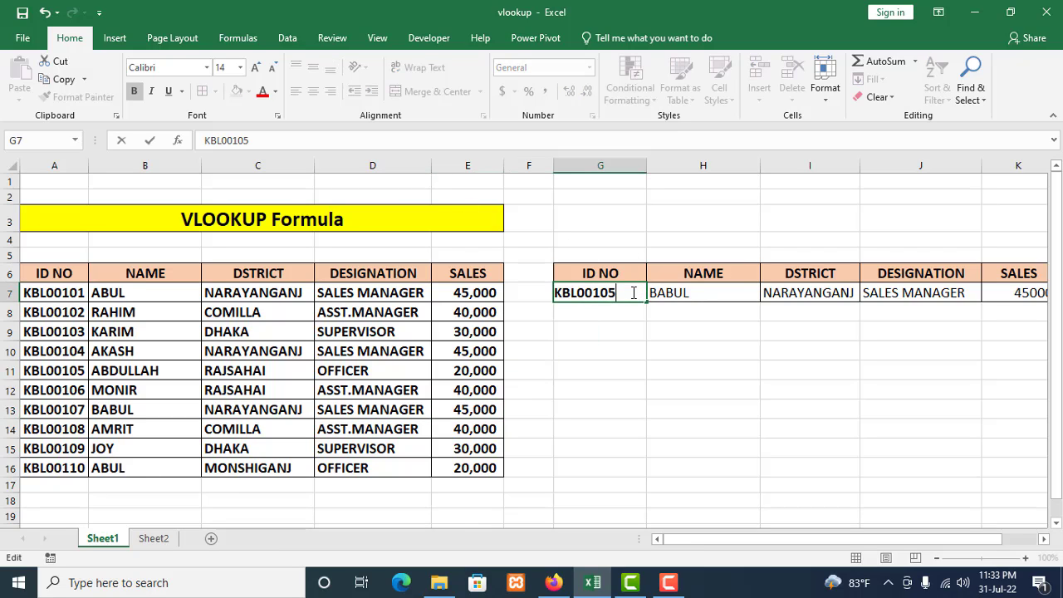
{"action": "key", "text": "Return"}
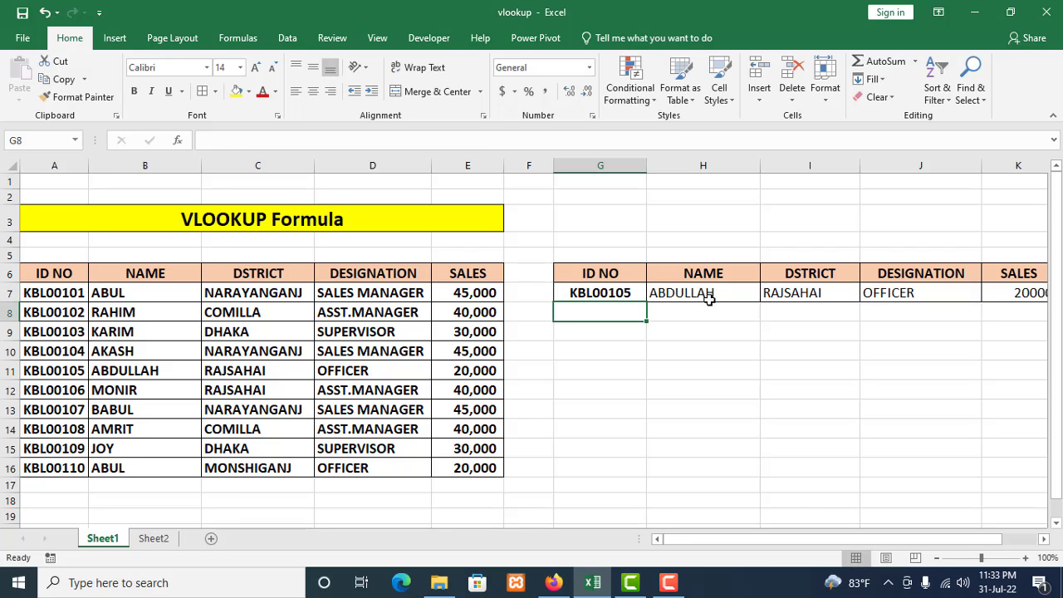
{"action": "left_click", "coordinate": [995, 299]}
{"action": "mouse_move", "coordinate": [977, 542]}
{"action": "left_mouse_down"}
{"action": "mouse_move", "coordinate": [1020, 541]}
{"action": "mouse_move", "coordinate": [976, 538]}
{"action": "left_mouse_up"}
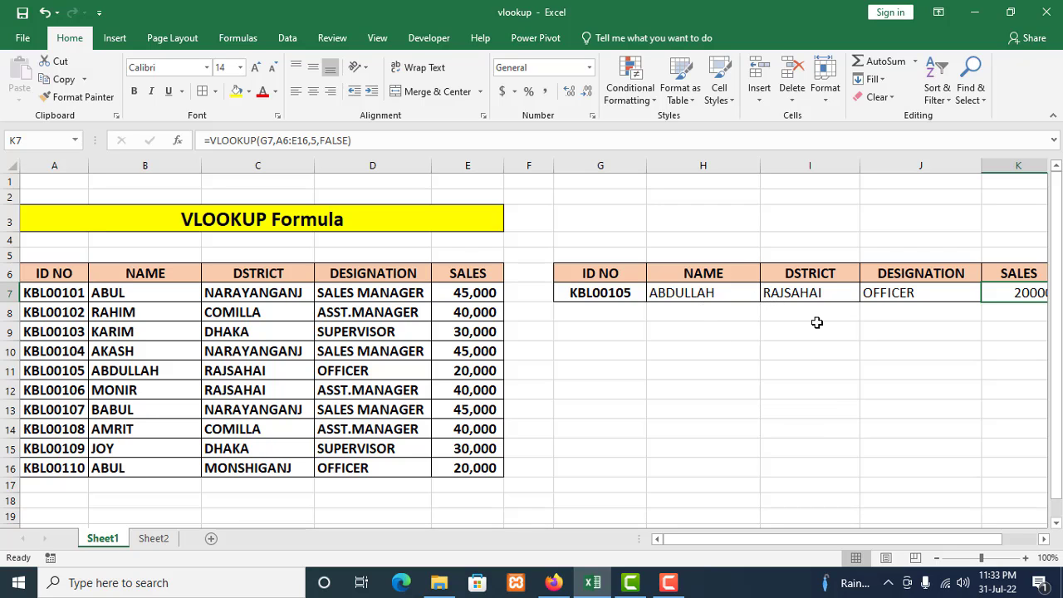
{"action": "left_click_drag", "start_coordinate": [811, 542], "coordinate": [845, 547]}
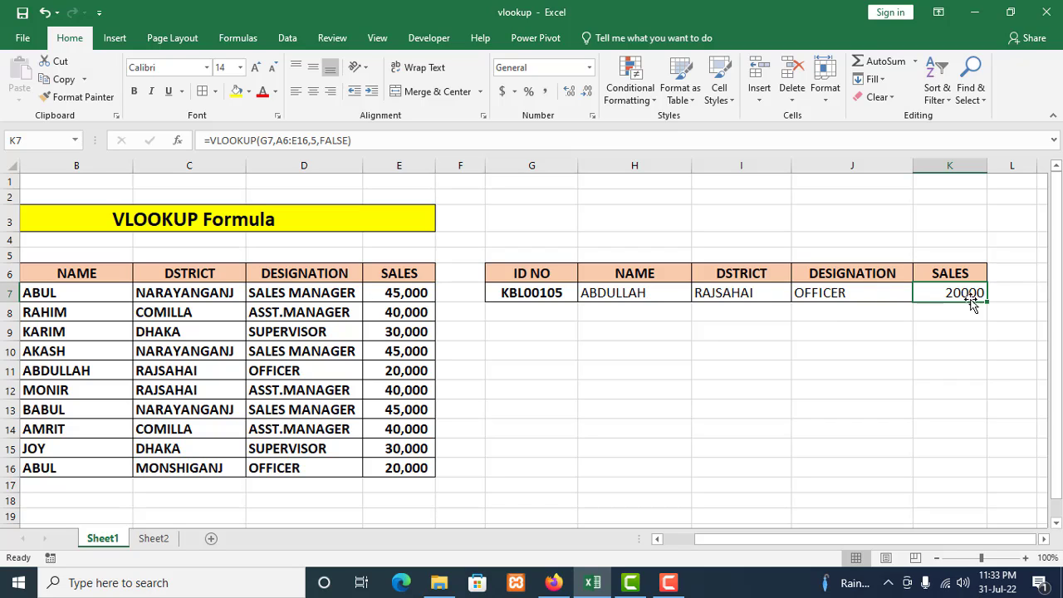
- Clear the formulas in I7:K7, fill the H7 name formula across them, and check the references in the copied formulas
{"action": "left_click_drag", "start_coordinate": [763, 292], "coordinate": [930, 295]}
{"action": "key", "text": "Delete"}
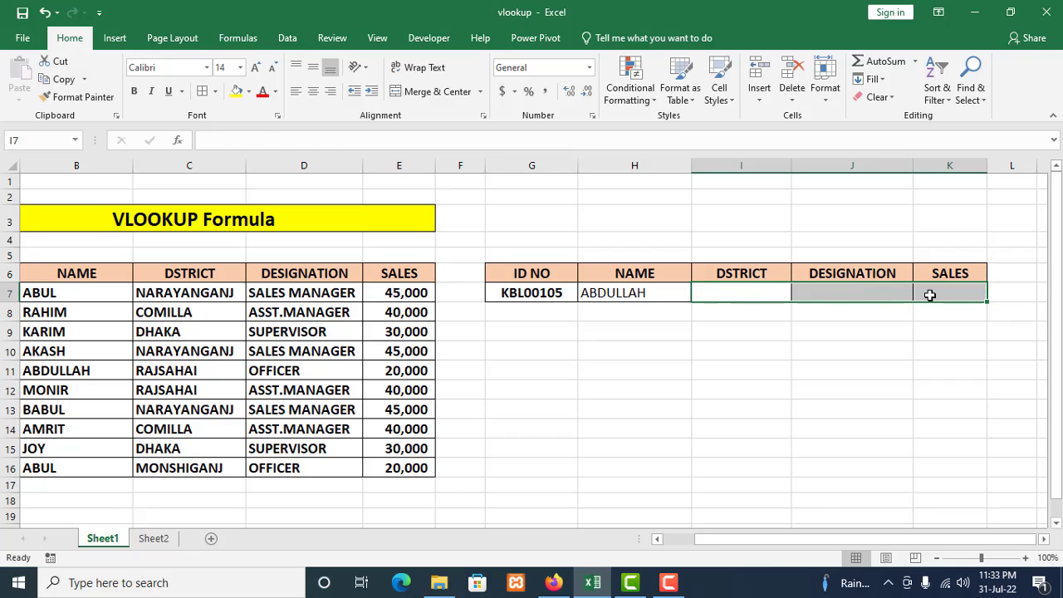
{"action": "left_click", "coordinate": [646, 350]}
{"action": "left_click", "coordinate": [645, 295]}
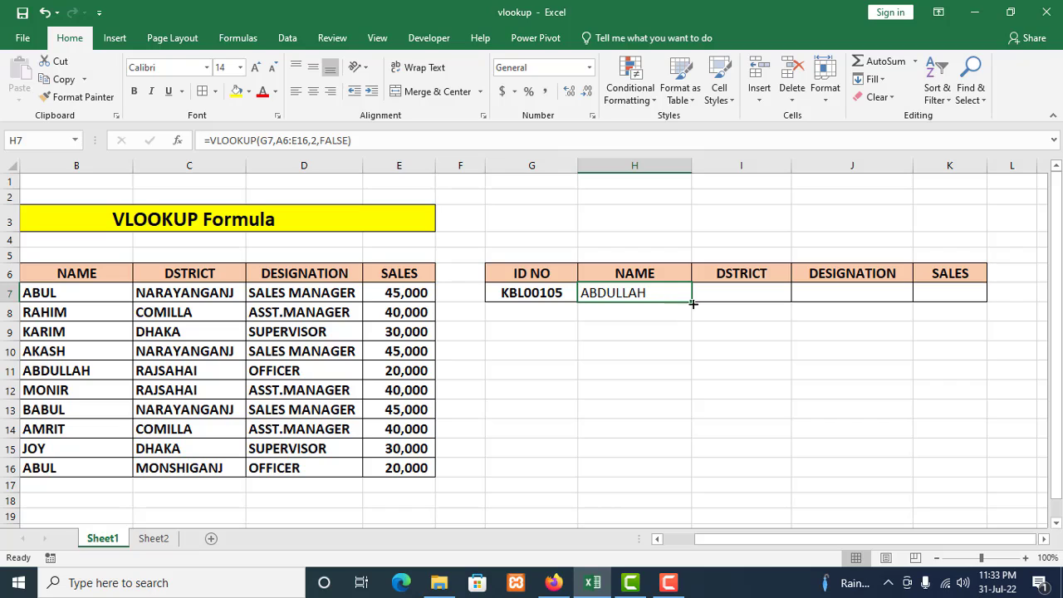
{"action": "left_click_drag", "start_coordinate": [693, 302], "coordinate": [956, 296]}
{"action": "left_click", "coordinate": [550, 294]}
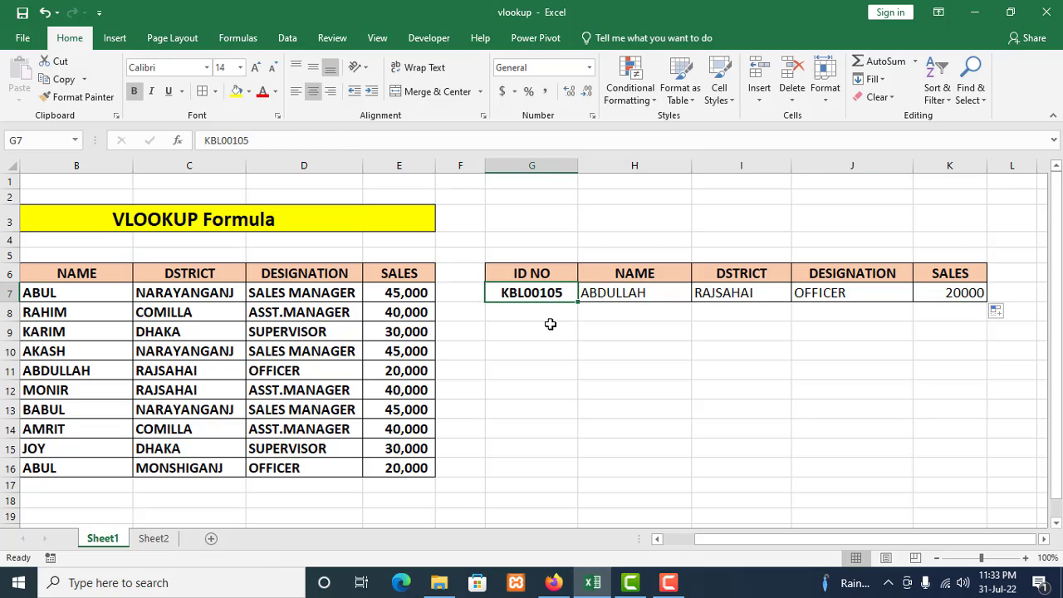
{"action": "left_click", "coordinate": [597, 294]}
{"action": "left_click", "coordinate": [753, 299]}
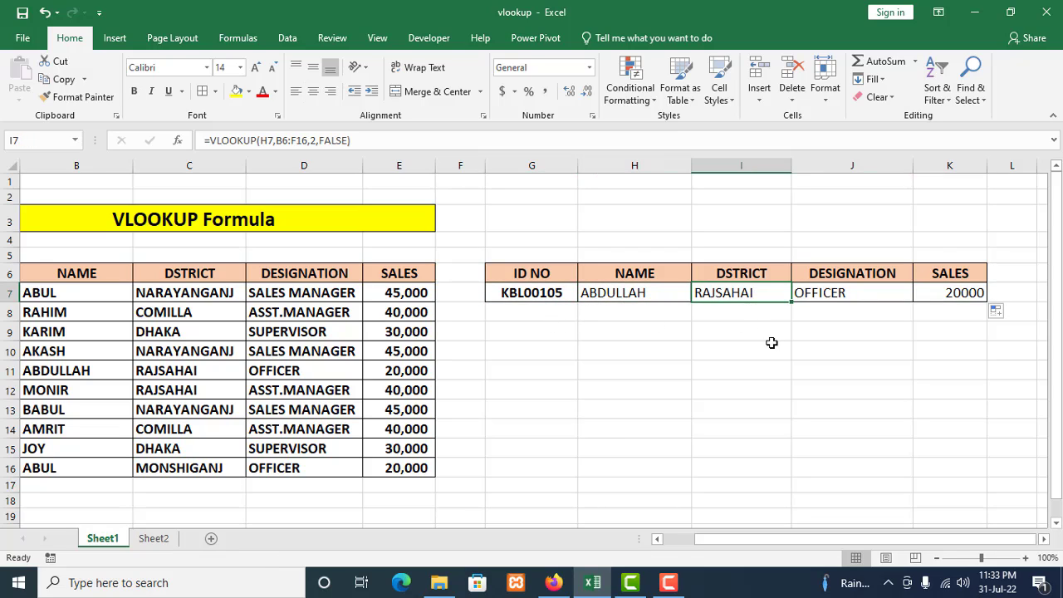
{"action": "left_click", "coordinate": [845, 296]}
{"action": "left_click", "coordinate": [954, 296]}
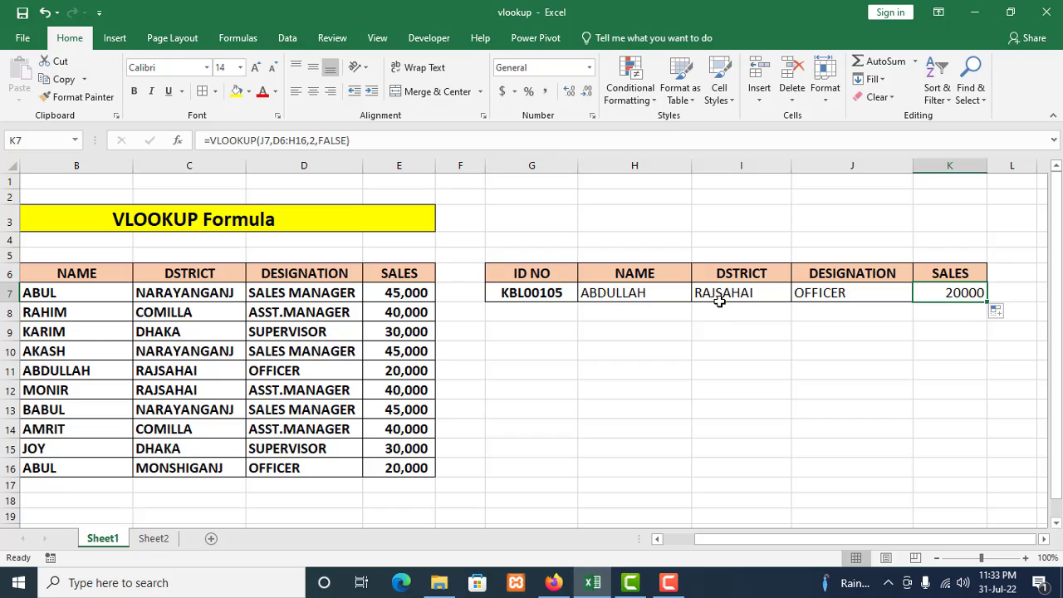
- Delete the contents of I7:K7 again and refill the district, designation and sales cells from the H7 formula
{"action": "left_click_drag", "start_coordinate": [707, 297], "coordinate": [918, 298]}
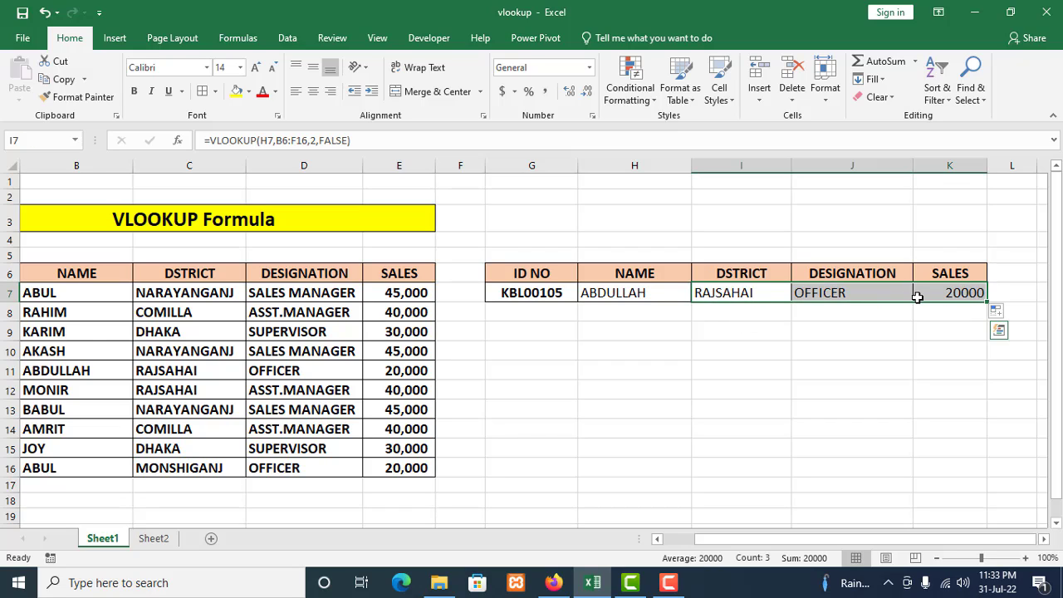
{"action": "key", "text": "Delete"}
{"action": "left_click", "coordinate": [645, 336]}
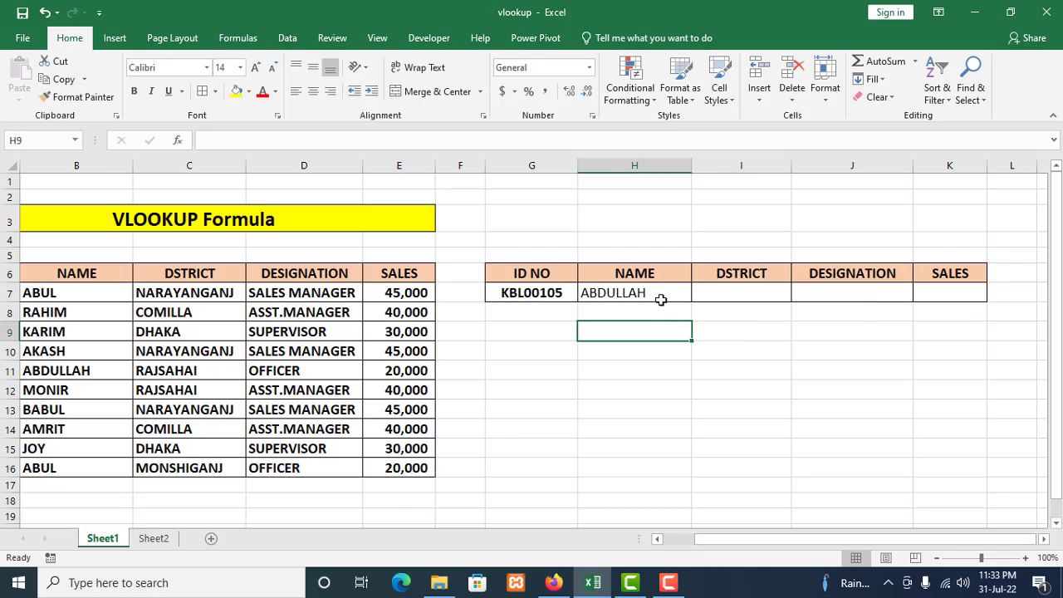
{"action": "left_click", "coordinate": [661, 296]}
{"action": "left_click_drag", "start_coordinate": [691, 302], "coordinate": [954, 303]}
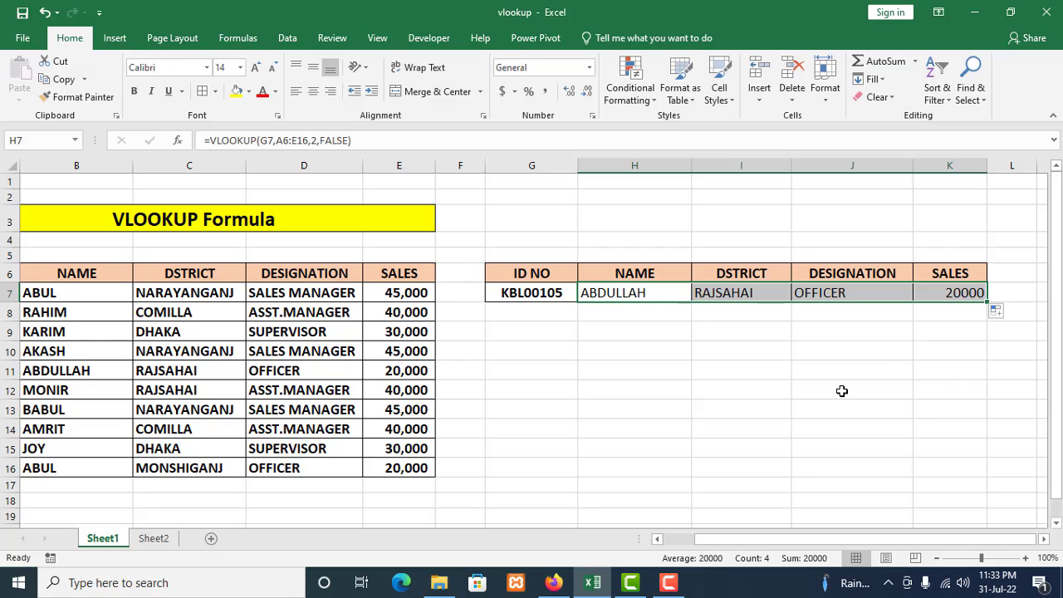
{"action": "left_click", "coordinate": [761, 379]}
- Change the ID in G7 to the one in row 12 of the data table
{"action": "left_click", "coordinate": [558, 295]}
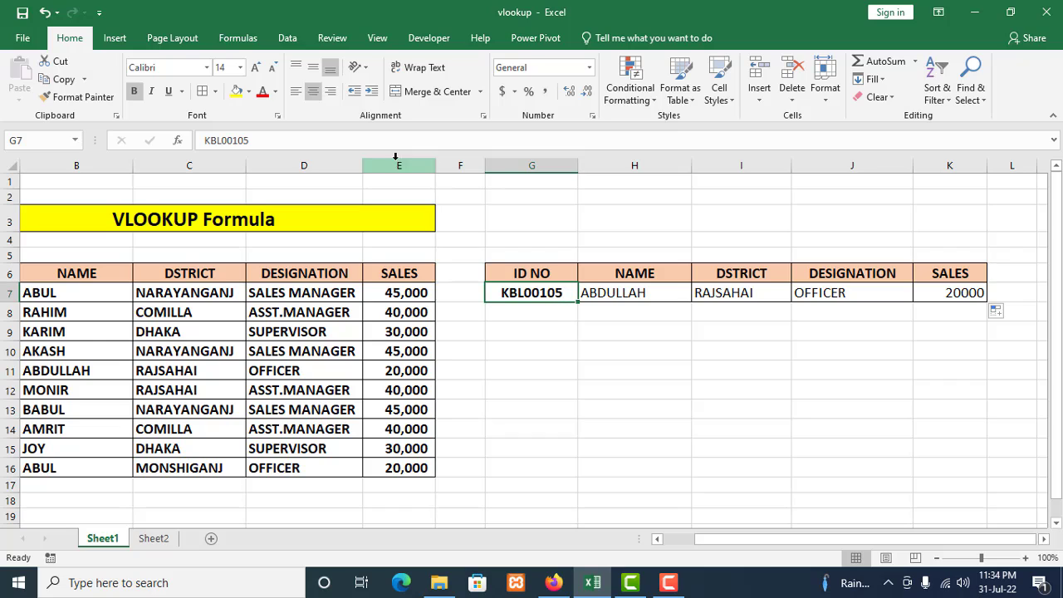
{"action": "double_click", "coordinate": [566, 293]}
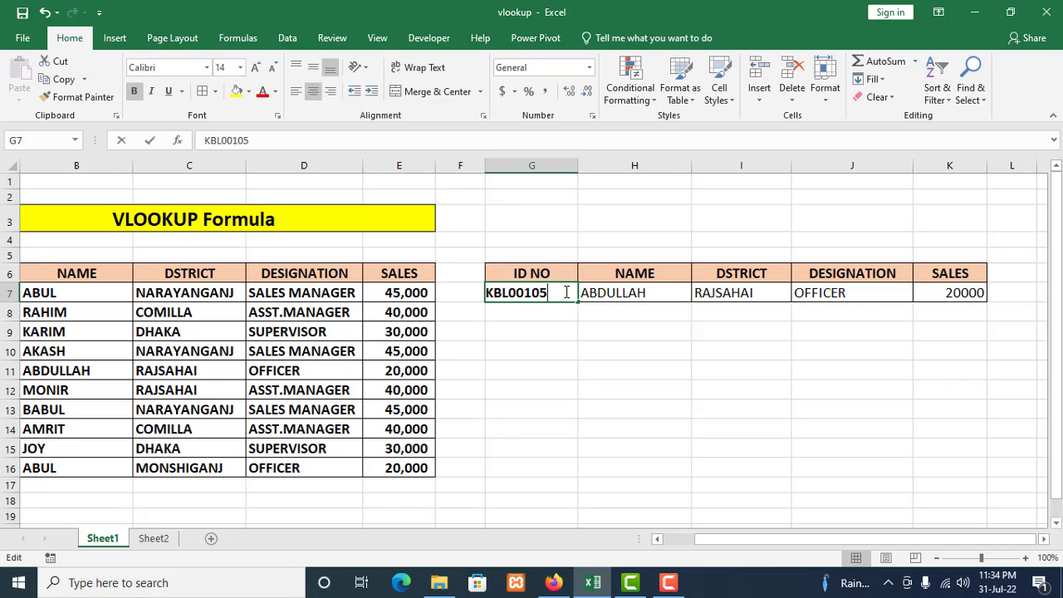
{"action": "key", "text": "BackSpace"}
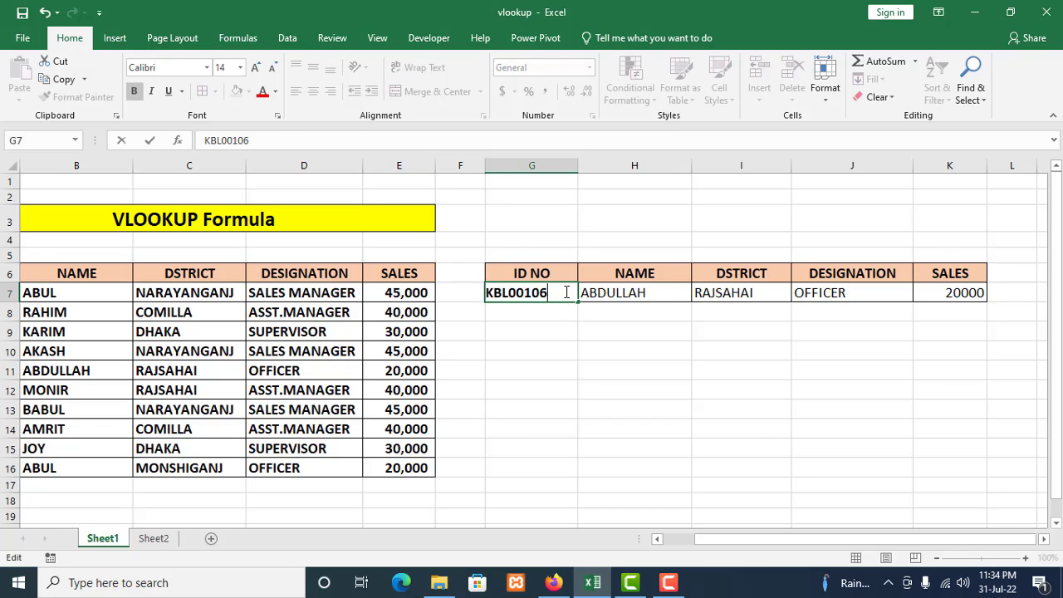
{"action": "type", "text": "6"}
{"action": "key", "text": "Return"}
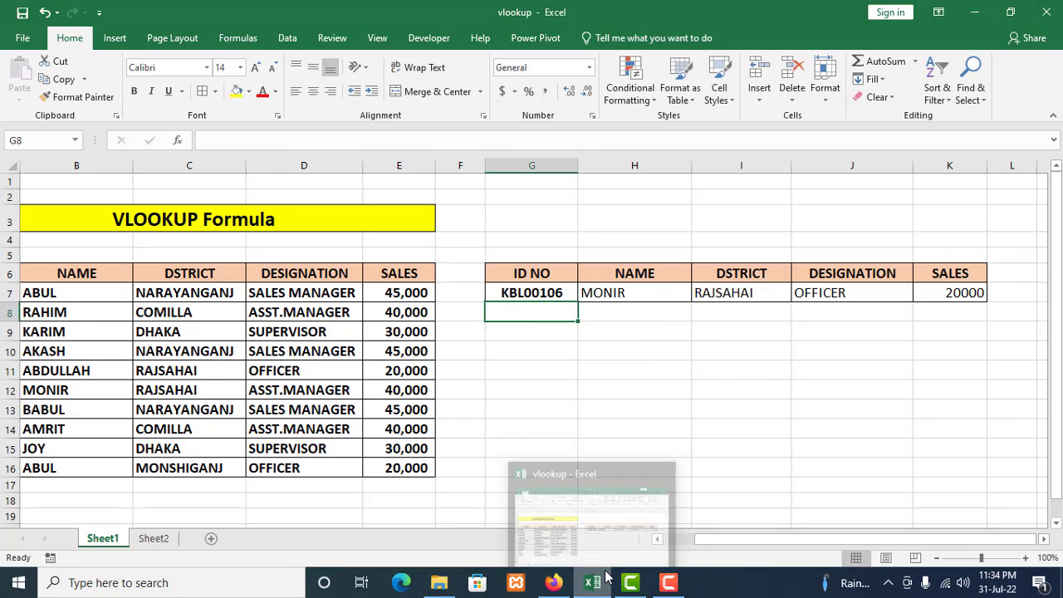
- Compare the returned details with row 12 of the data table and inspect the cell references in the H7 and I7 formulas
{"action": "left_click_drag", "start_coordinate": [696, 538], "coordinate": [682, 552]}
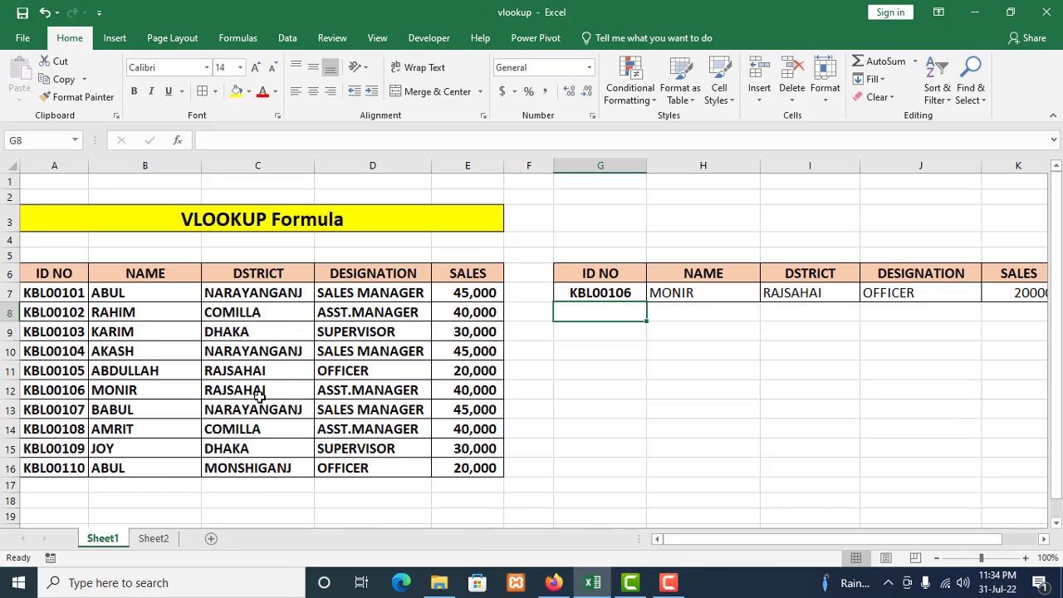
{"action": "left_click", "coordinate": [355, 388]}
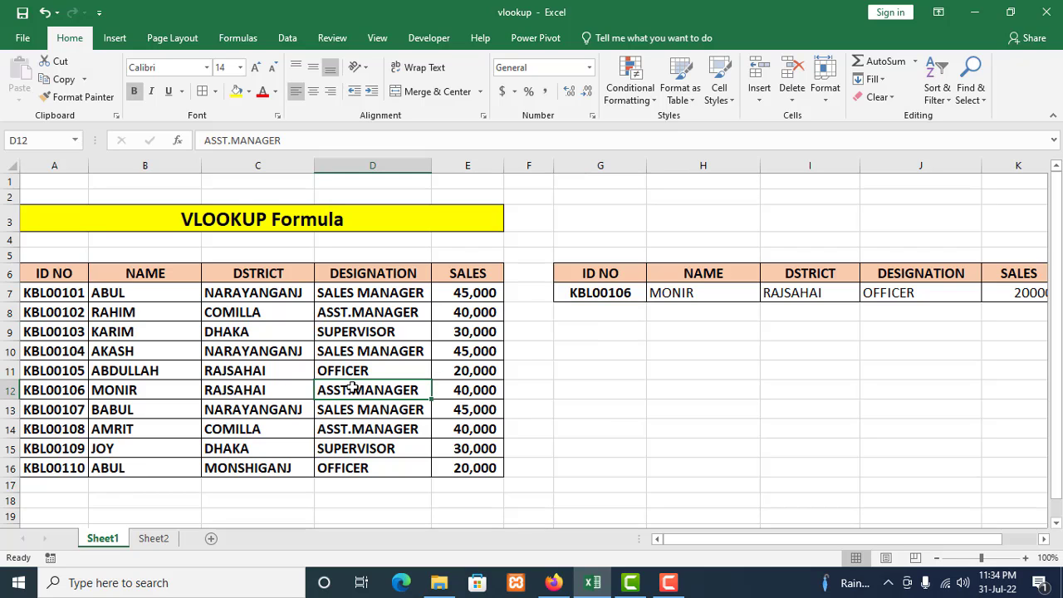
{"action": "left_click", "coordinate": [470, 393]}
{"action": "left_click_drag", "start_coordinate": [789, 543], "coordinate": [876, 543]}
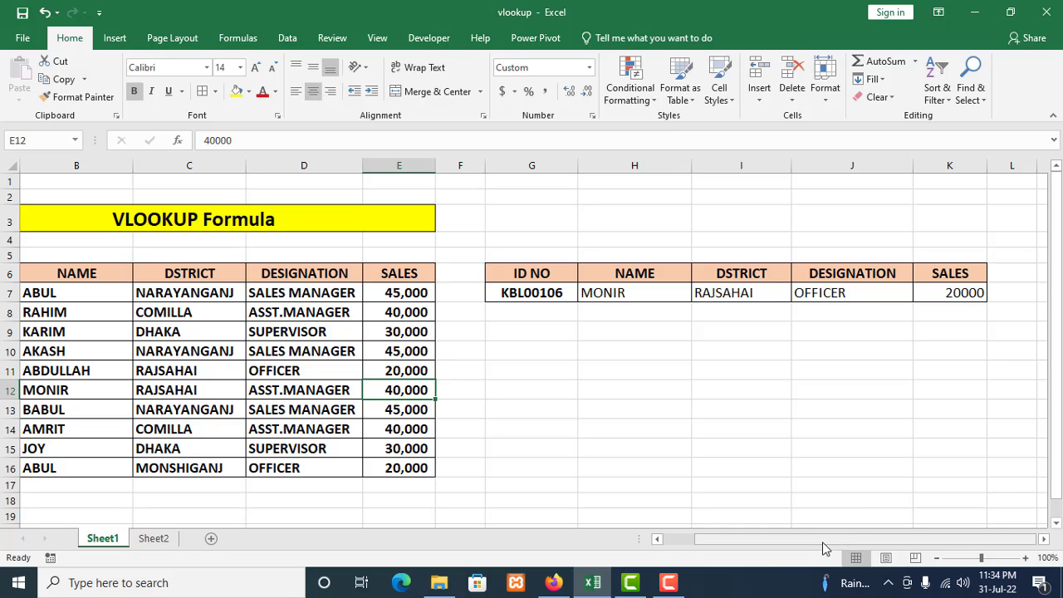
{"action": "mouse_move", "coordinate": [823, 543]}
{"action": "left_mouse_down"}
{"action": "mouse_move", "coordinate": [802, 543]}
{"action": "mouse_move", "coordinate": [822, 544]}
{"action": "left_mouse_up"}
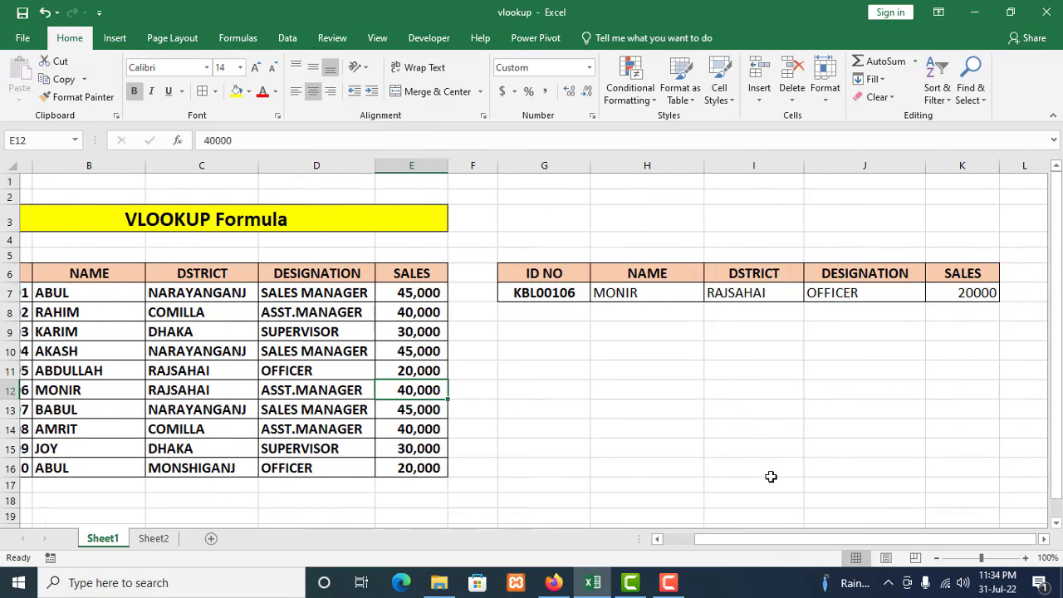
{"action": "left_click", "coordinate": [611, 294]}
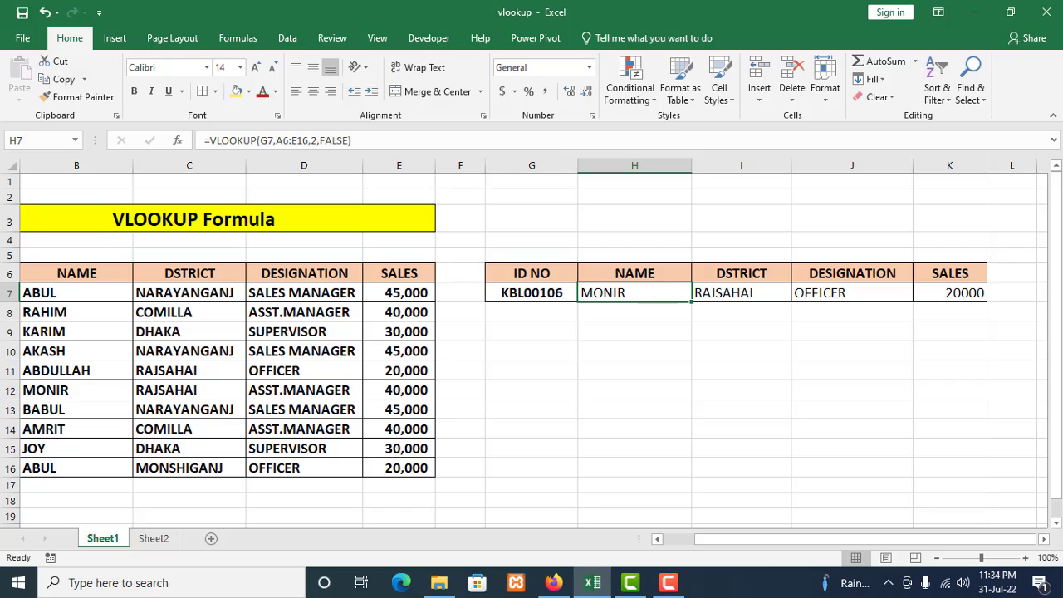
{"action": "left_click", "coordinate": [710, 299]}
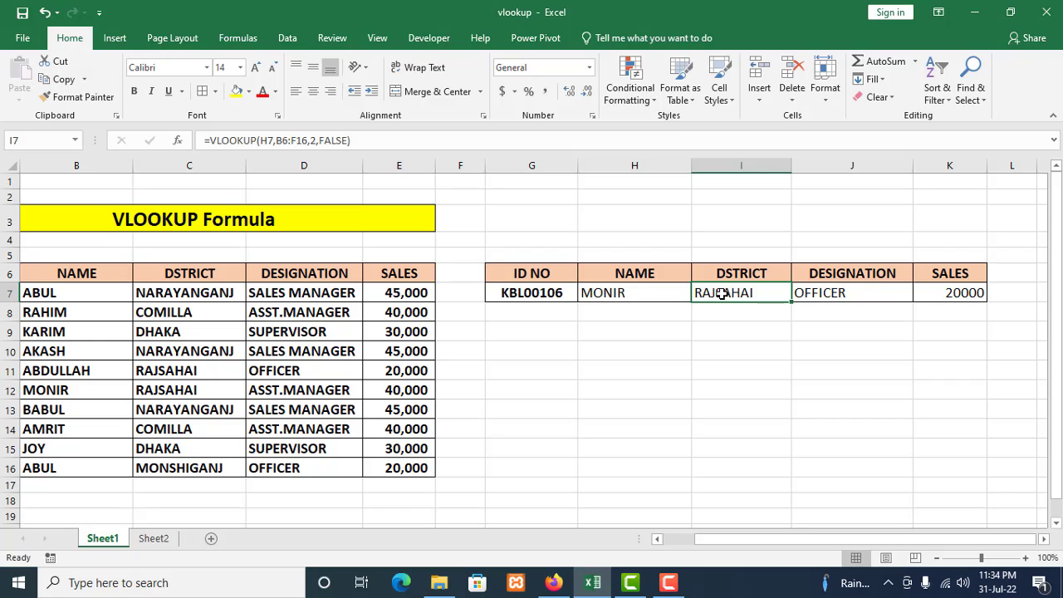
{"action": "left_click", "coordinate": [524, 293]}
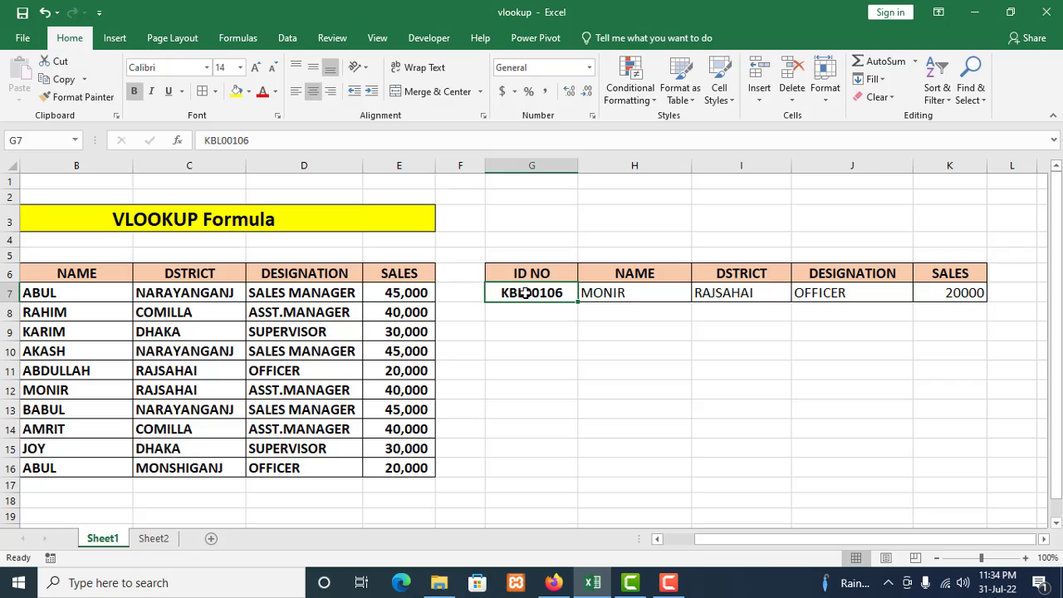
{"action": "left_click", "coordinate": [623, 294]}
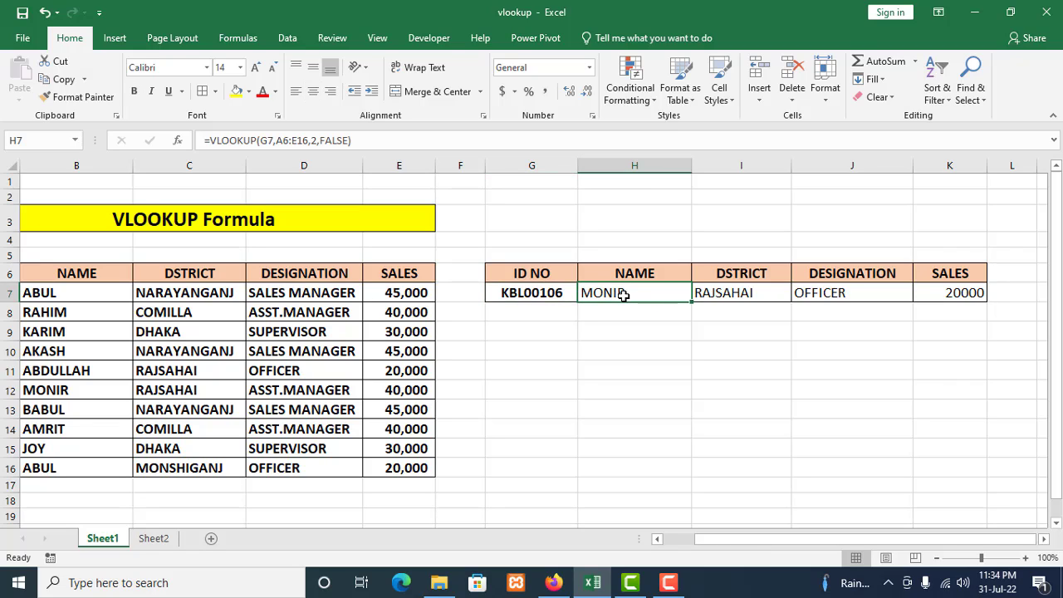
{"action": "left_click", "coordinate": [739, 293]}
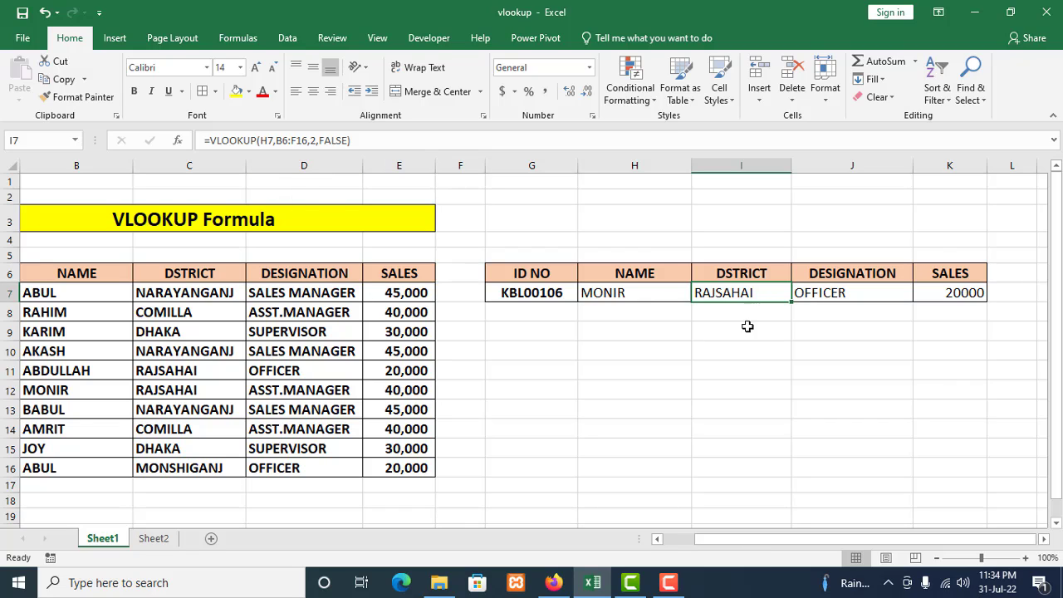
- Make the lookup value and table range absolute in the H7 formula, giving =VLOOKUP($G$7,$A$6:$E$16,2,FALSE)
{"action": "left_click", "coordinate": [638, 296]}
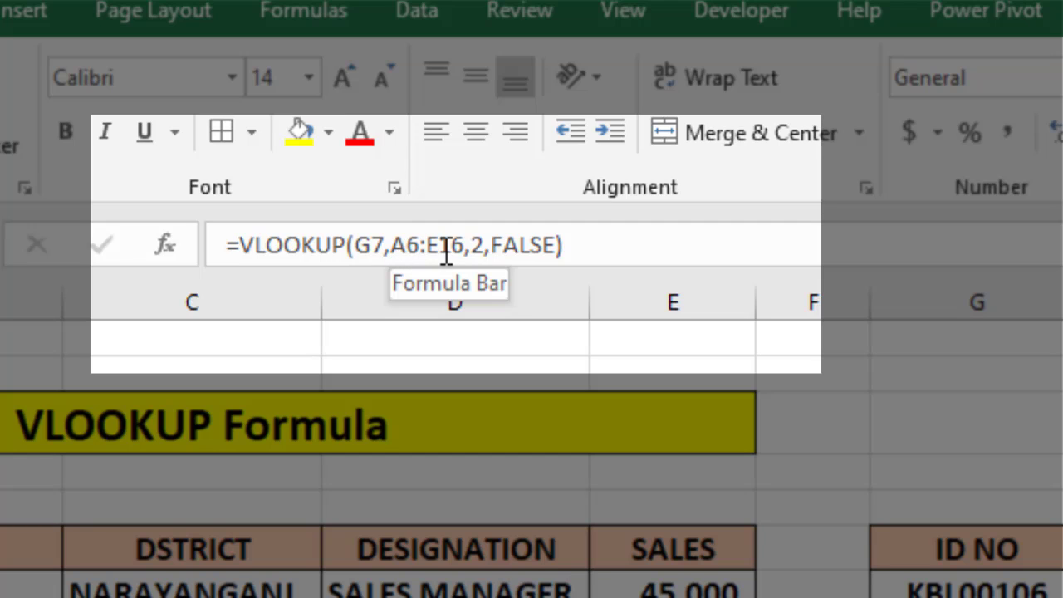
{"action": "left_click", "coordinate": [381, 244]}
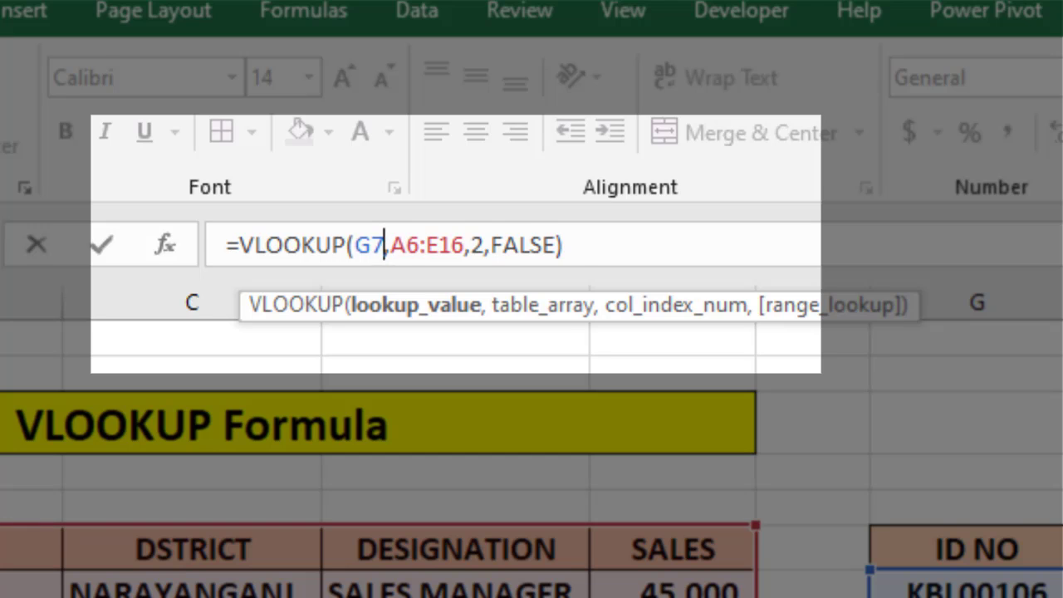
{"action": "key", "text": "F4"}
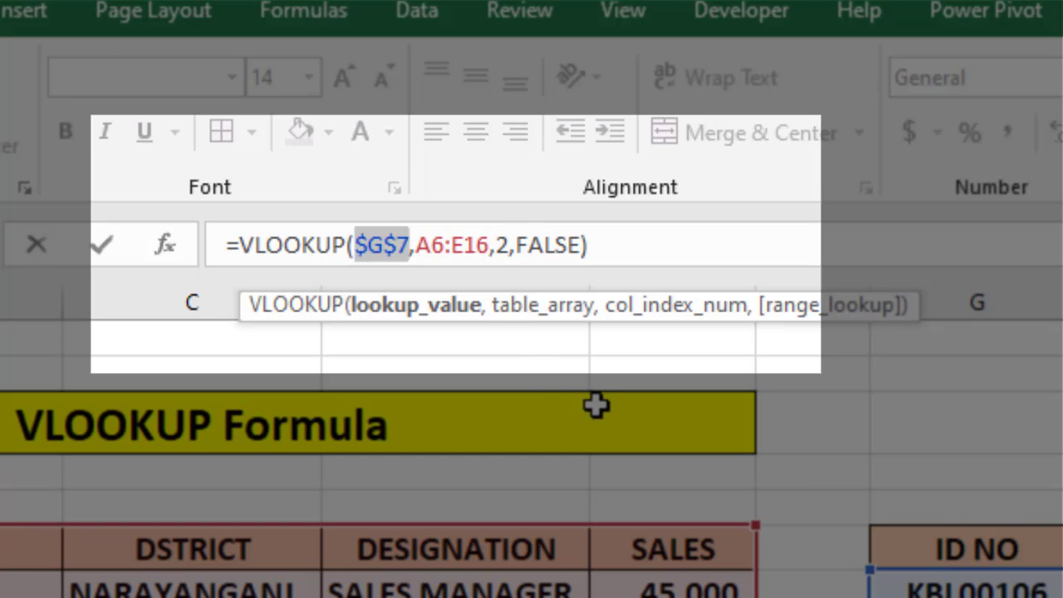
{"action": "left_click", "coordinate": [487, 247]}
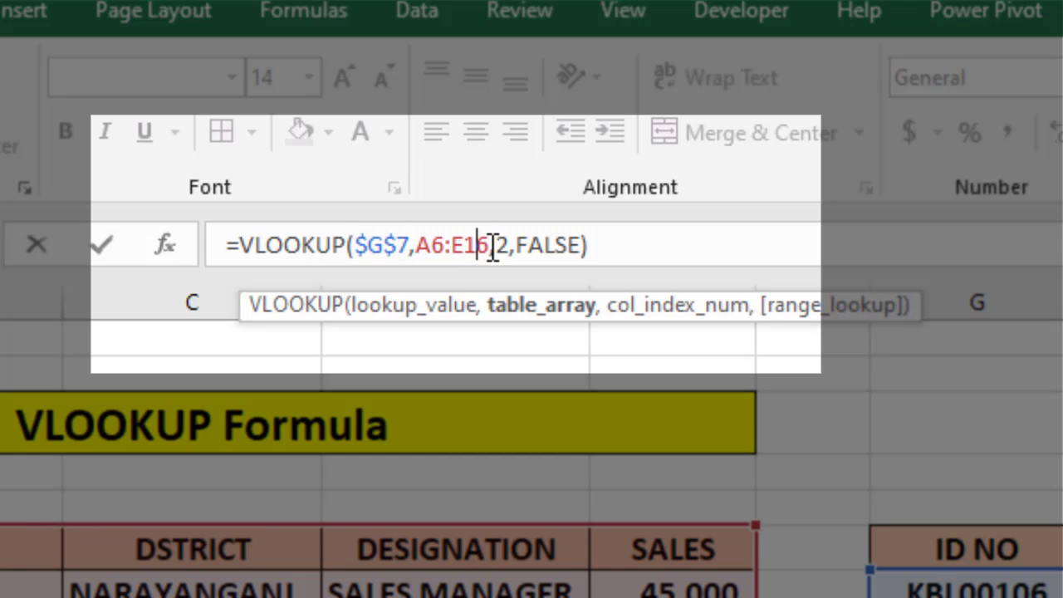
{"action": "left_click_drag", "start_coordinate": [493, 247], "coordinate": [417, 247]}
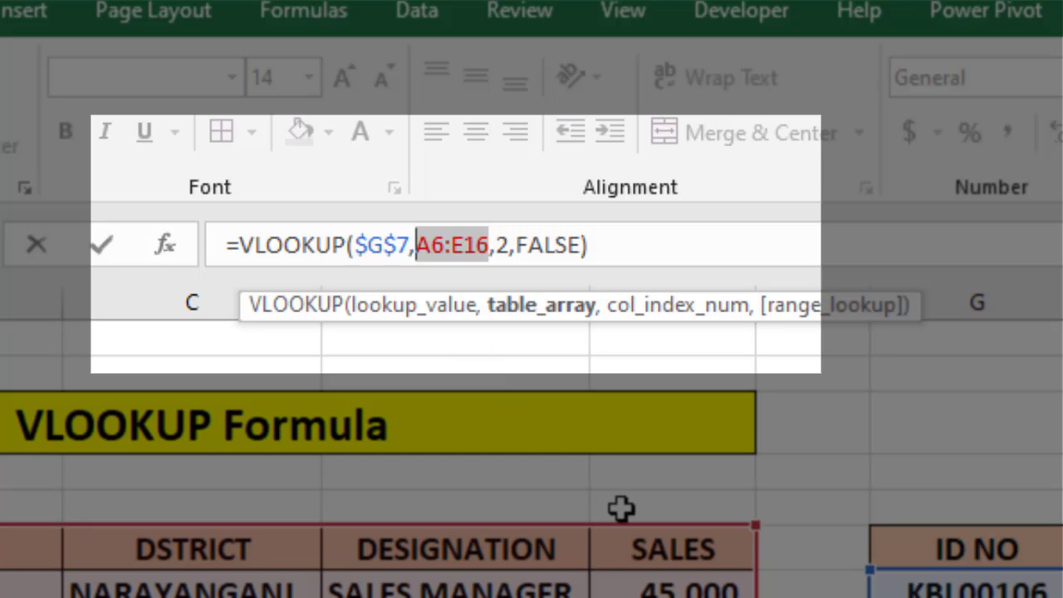
{"action": "key", "text": "F4"}
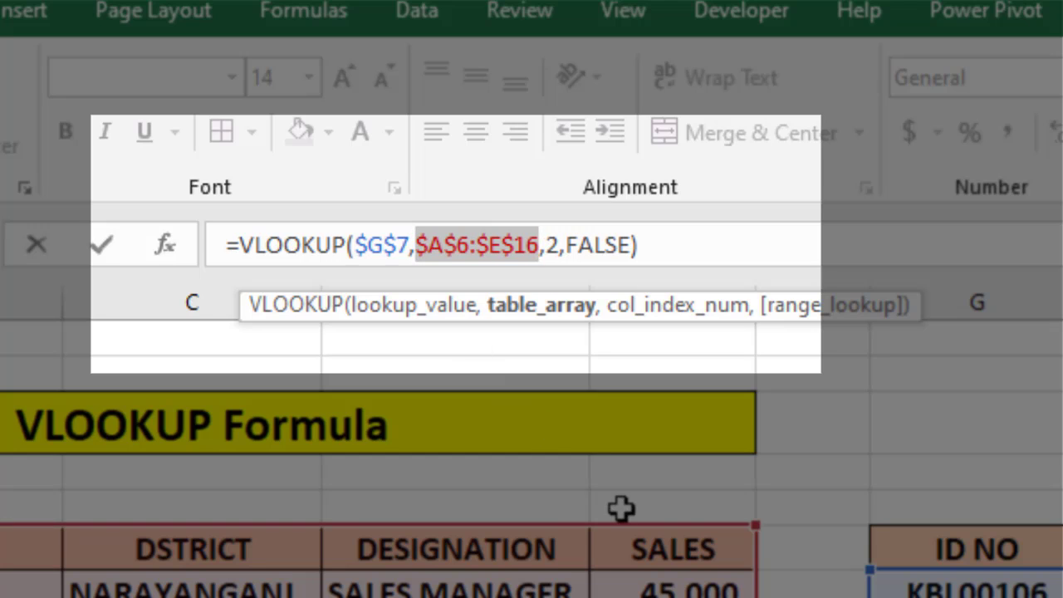
{"action": "key", "text": "Return"}
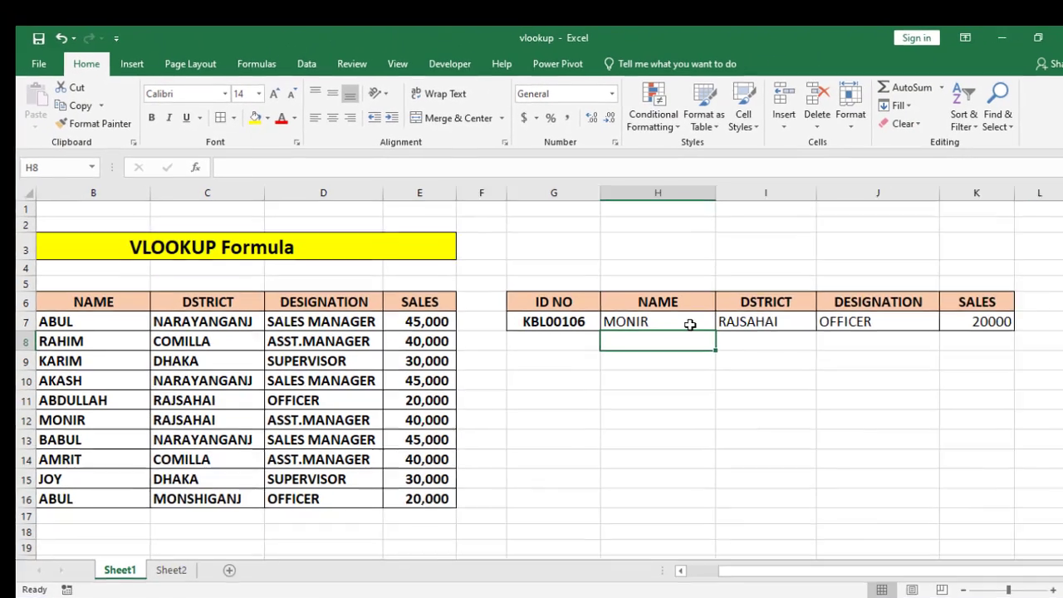
- Fill the H7 formula with absolute references across the district, designation and sales cells I7:K7
{"action": "left_click", "coordinate": [684, 321]}
{"action": "left_click", "coordinate": [784, 318]}
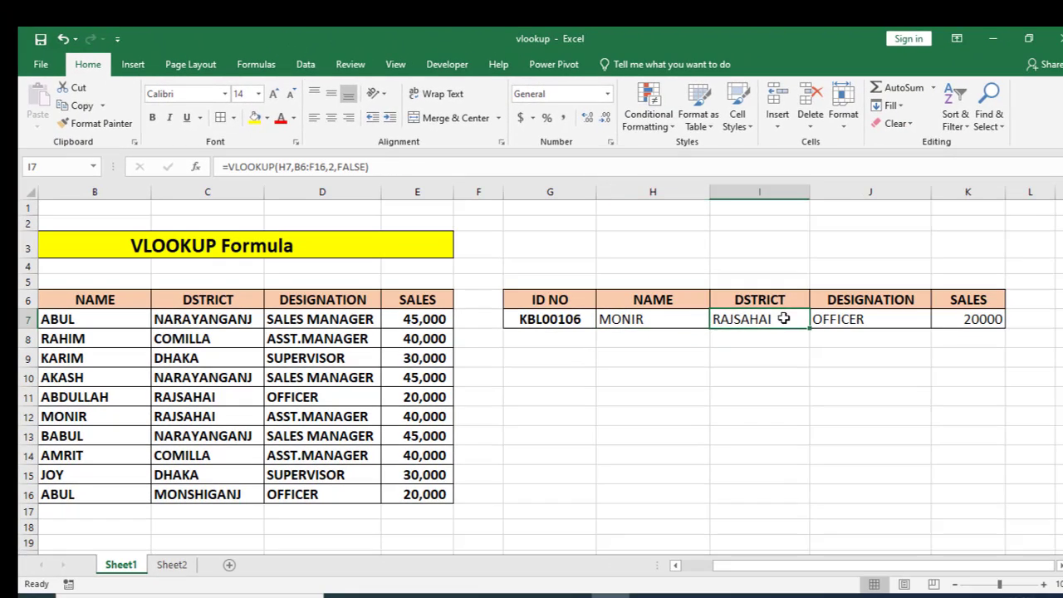
{"action": "left_click", "coordinate": [701, 326]}
{"action": "left_click_drag", "start_coordinate": [708, 328], "coordinate": [979, 343]}
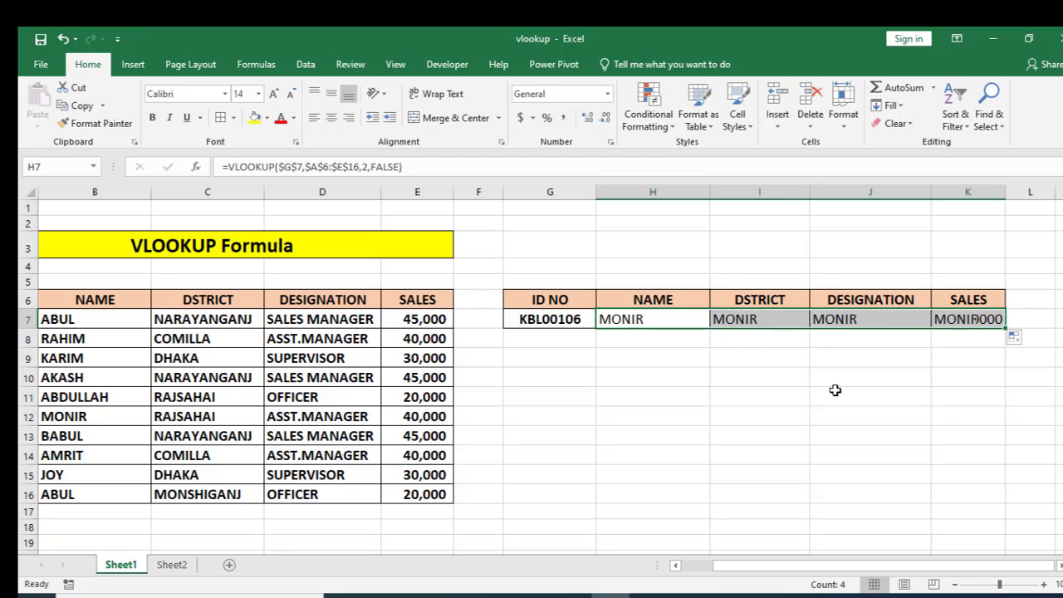
{"action": "left_click", "coordinate": [821, 390]}
- Set the column index in the I7 district formula to 3, giving =VLOOKUP($G$7,$A$6:$E$16,3,FALSE)
{"action": "left_click", "coordinate": [768, 322]}
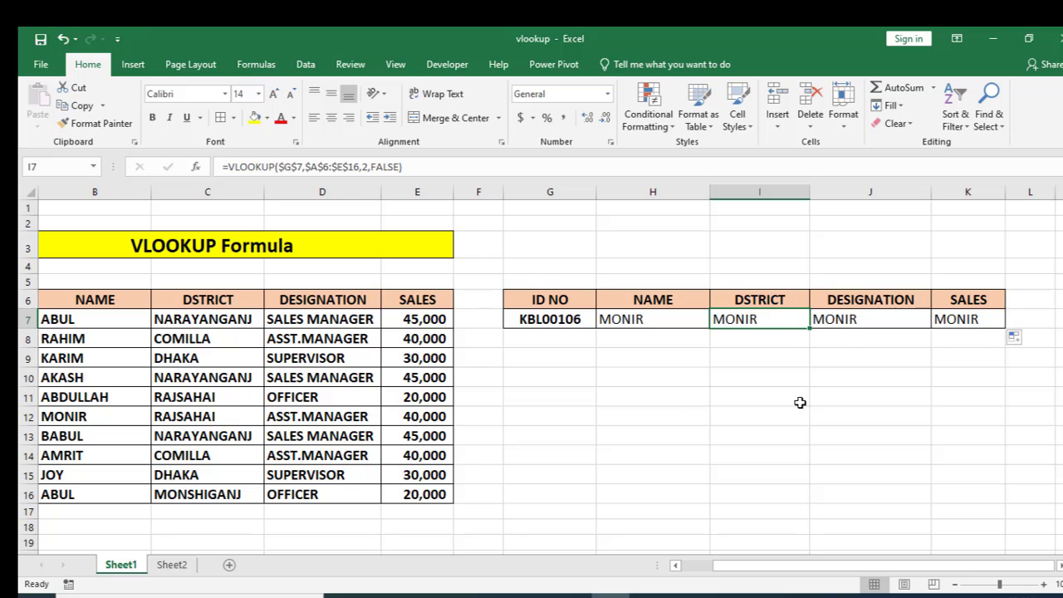
{"action": "double_click", "coordinate": [752, 319]}
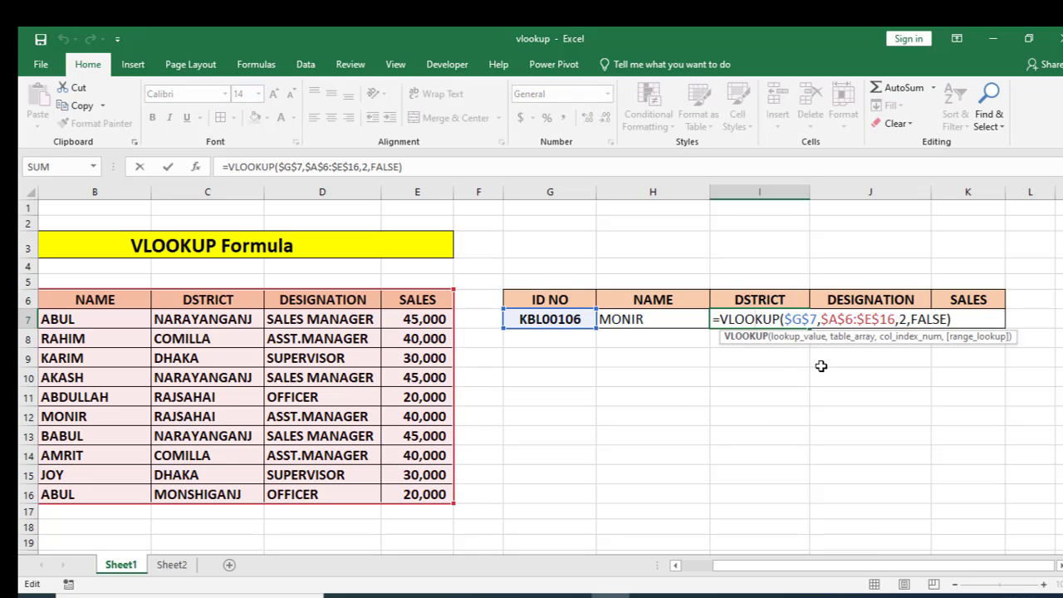
{"action": "left_click", "coordinate": [909, 324]}
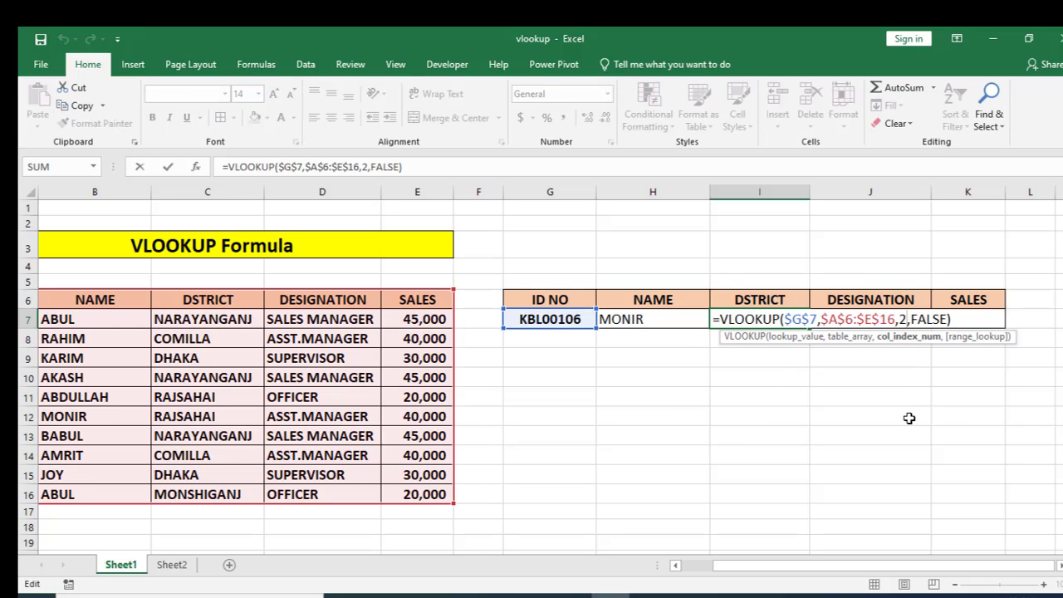
{"action": "key", "text": "BackSpace"}
{"action": "type", "text": "3"}
{"action": "key", "text": "Return"}
- Set the column index in the J7 designation formula to 4, giving =VLOOKUP($G$7,$A$6:$E$16,4,FALSE)
{"action": "left_click", "coordinate": [885, 323]}
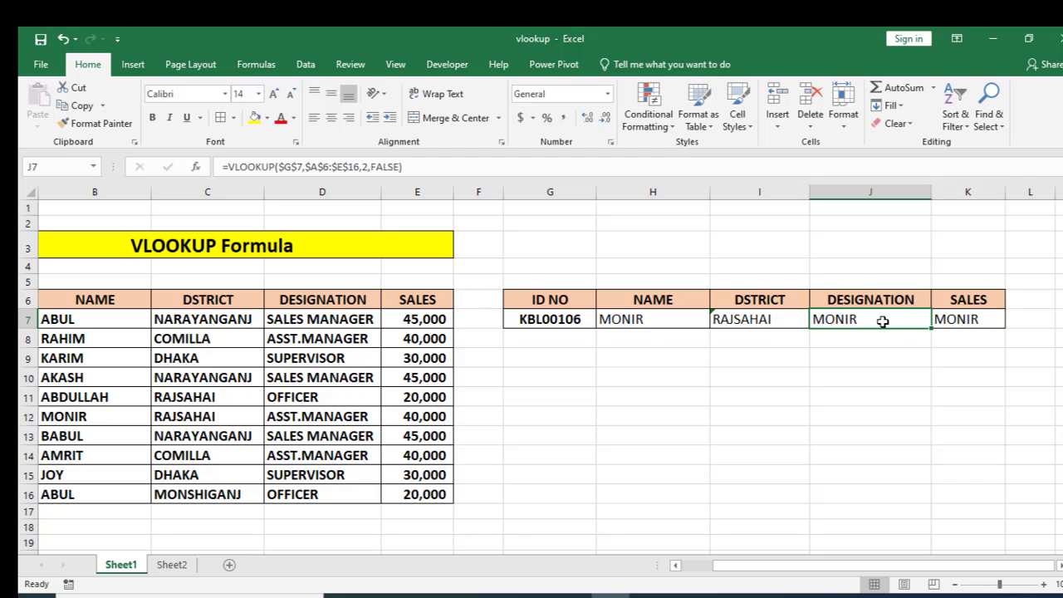
{"action": "double_click", "coordinate": [882, 321]}
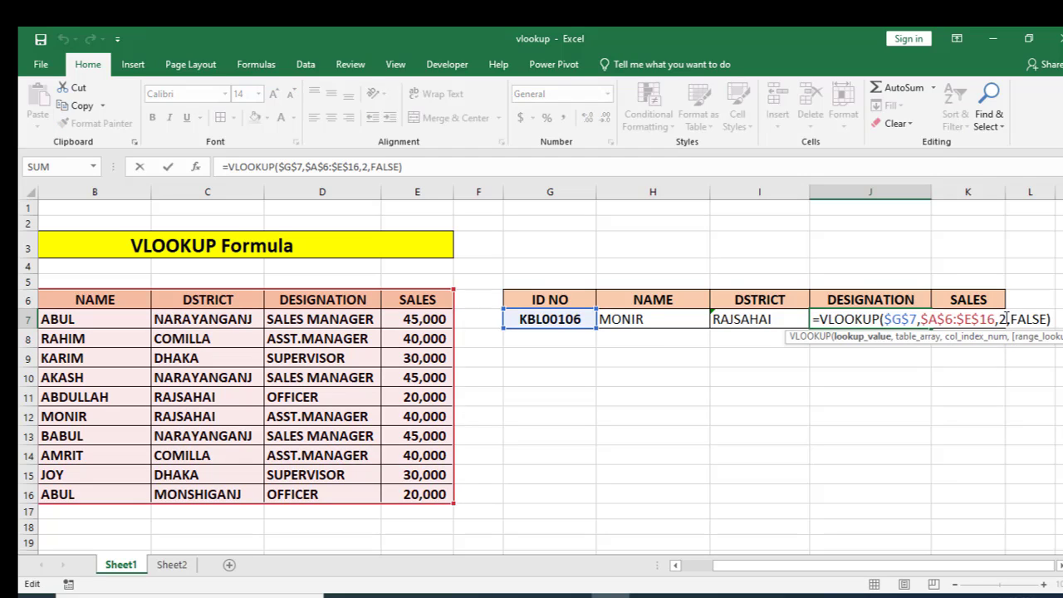
{"action": "left_click", "coordinate": [1005, 318]}
{"action": "key", "text": "BackSpace"}
{"action": "type", "text": "4"}
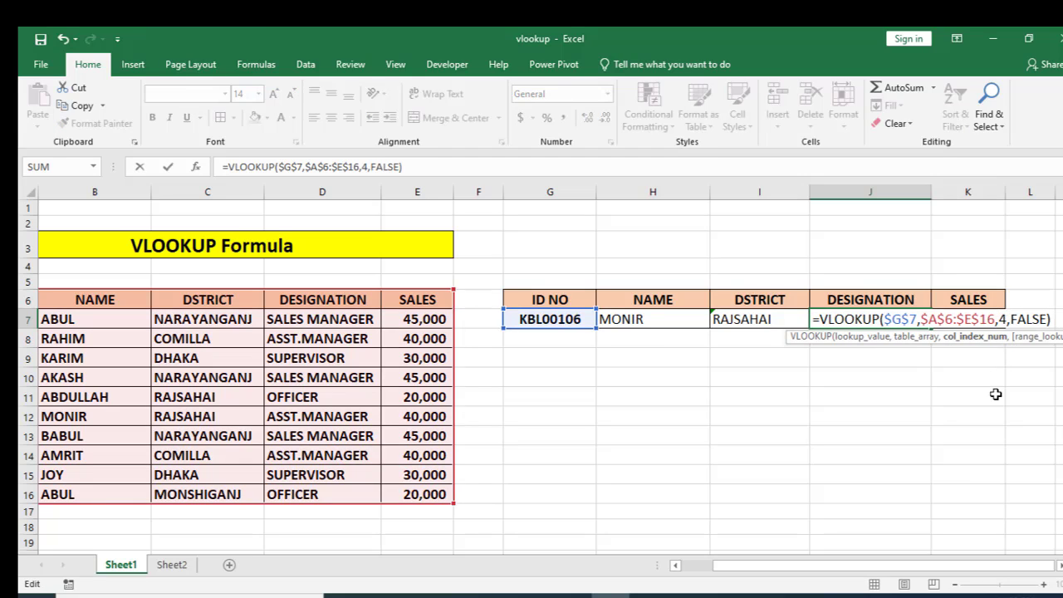
{"action": "key", "text": "Return"}
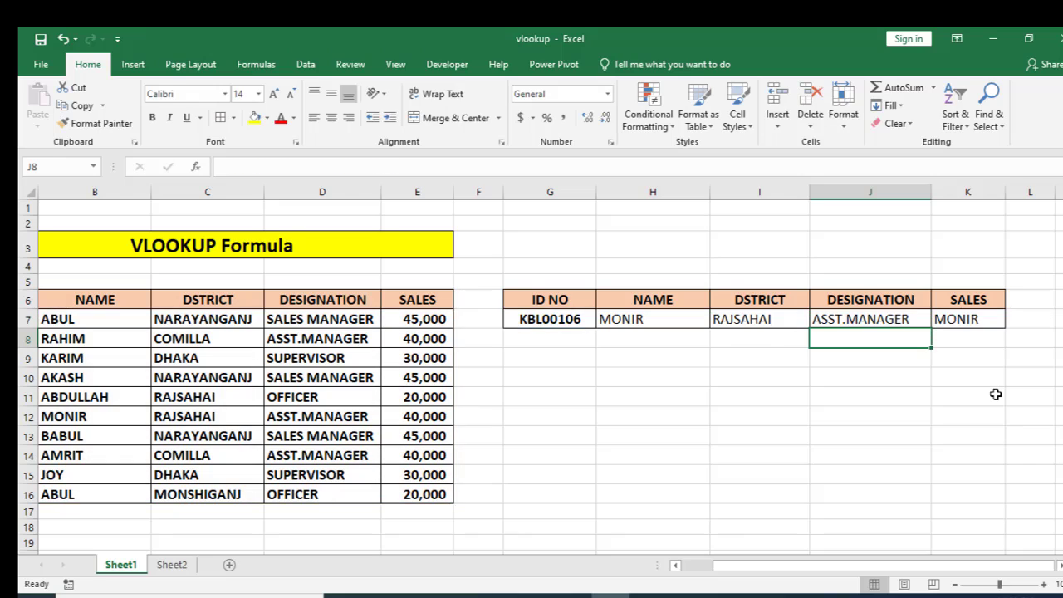
- Set the column index in the K7 sales formula to 5, giving =VLOOKUP($G$7,$A$6:$E$16,5,FALSE)
{"action": "left_click", "coordinate": [969, 319]}
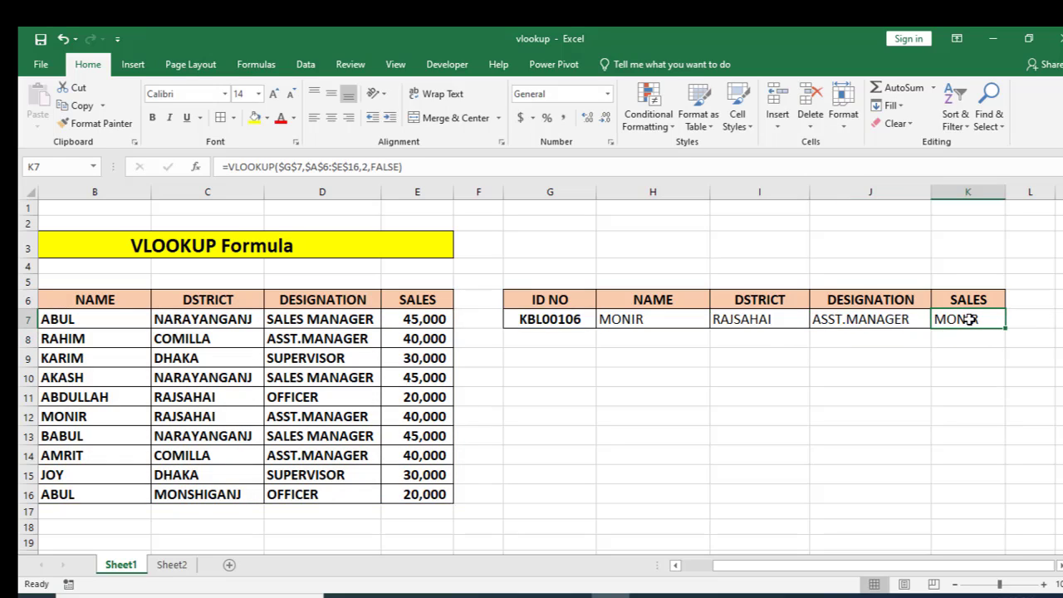
{"action": "double_click", "coordinate": [969, 319]}
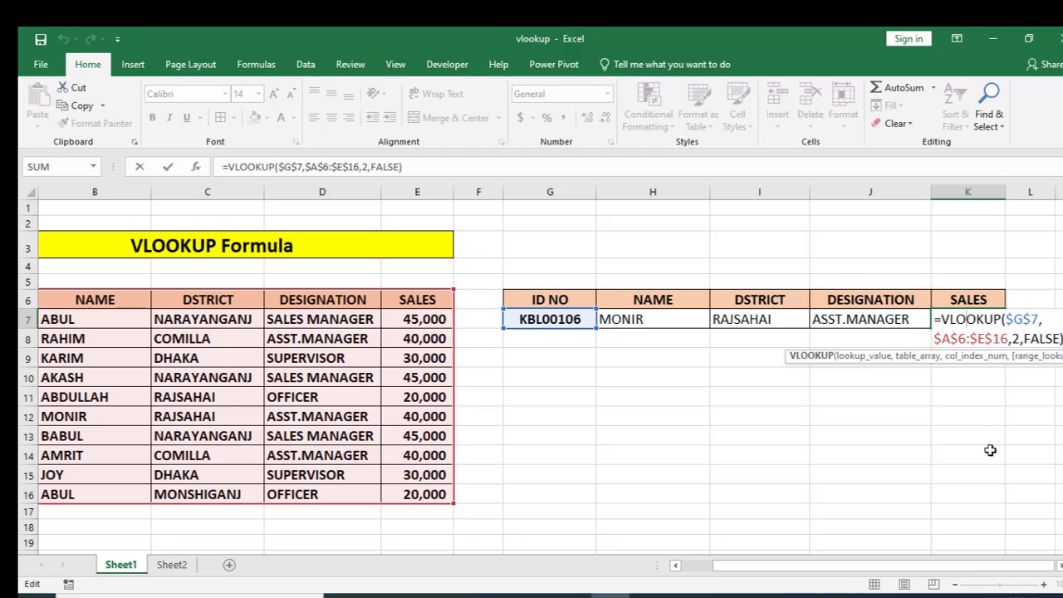
{"action": "left_click", "coordinate": [1020, 339]}
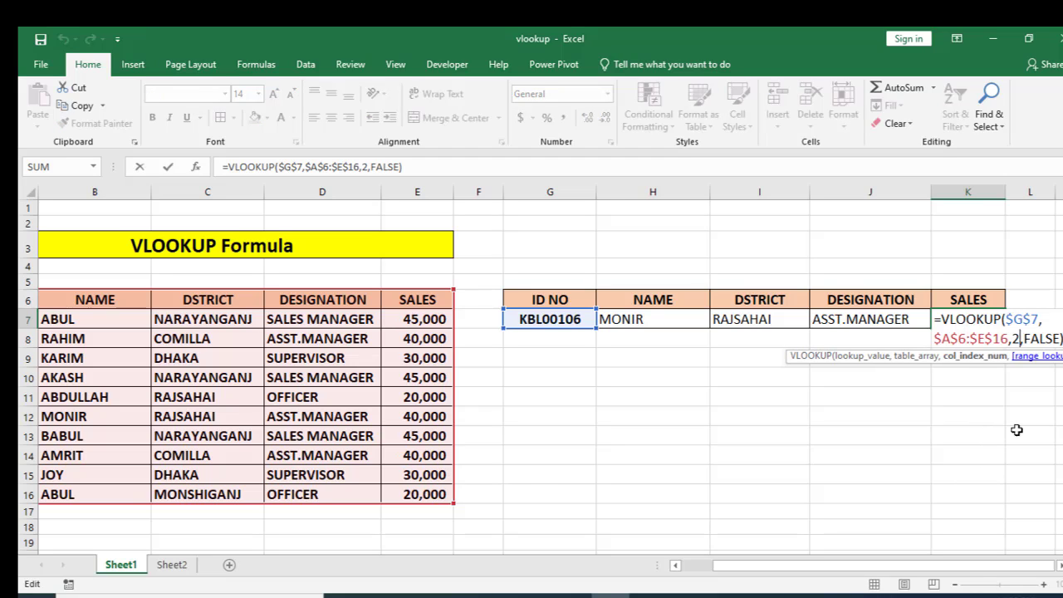
{"action": "key", "text": "BackSpace"}
{"action": "type", "text": "5"}
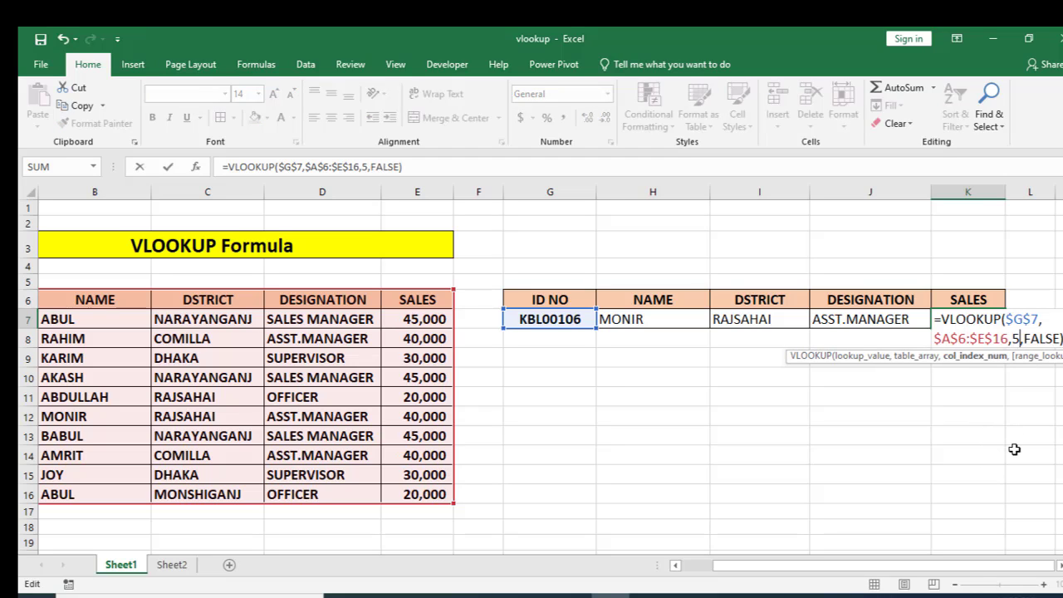
{"action": "key", "text": "Return"}
{"action": "left_click", "coordinate": [882, 454]}
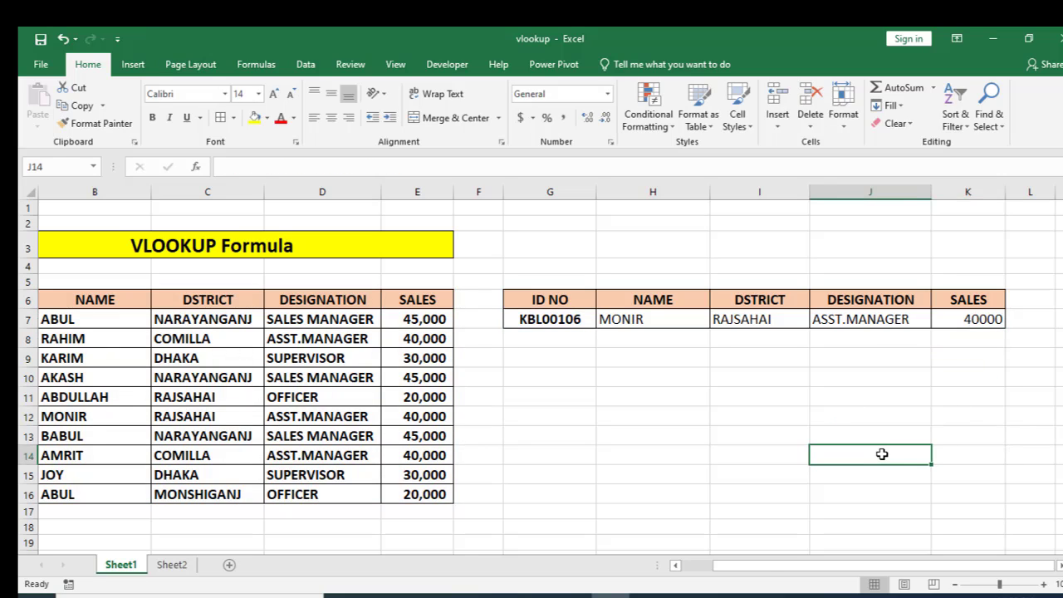
{"action": "mouse_move", "coordinate": [762, 572]}
{"action": "left_mouse_down"}
{"action": "mouse_move", "coordinate": [721, 575]}
{"action": "mouse_move", "coordinate": [803, 579]}
{"action": "mouse_move", "coordinate": [770, 581]}
{"action": "left_mouse_up"}
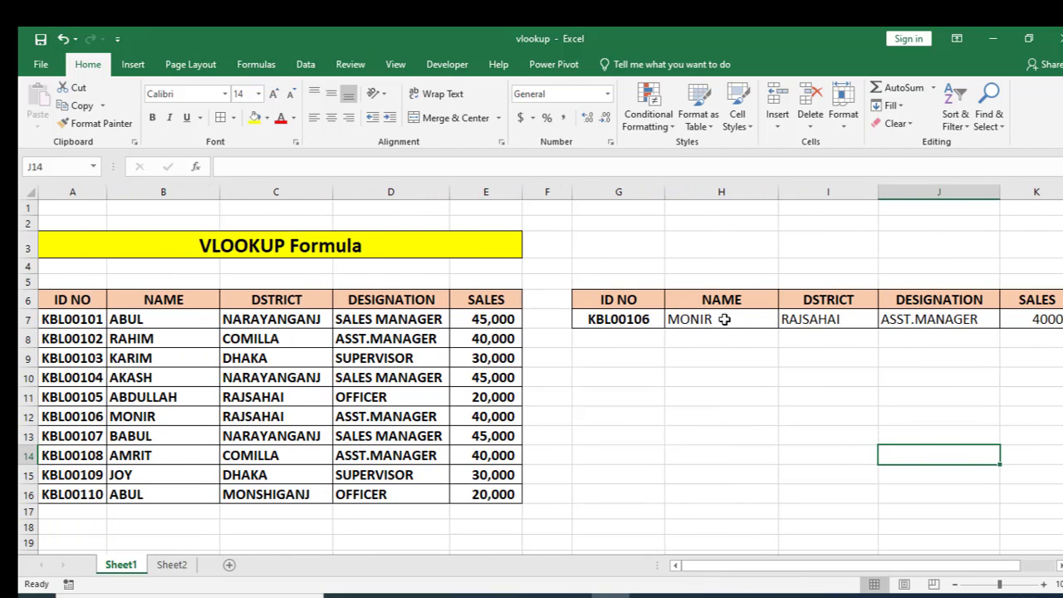
{"action": "left_click", "coordinate": [726, 316]}
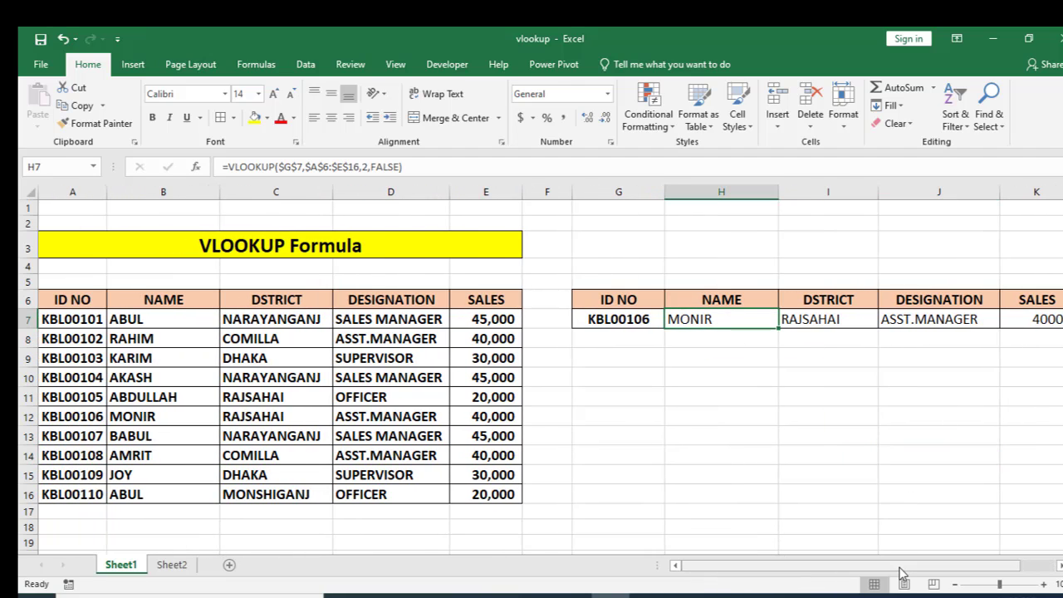
{"action": "mouse_move", "coordinate": [902, 573]}
{"action": "left_mouse_down"}
{"action": "mouse_move", "coordinate": [965, 575]}
{"action": "mouse_move", "coordinate": [892, 579]}
{"action": "left_mouse_up"}
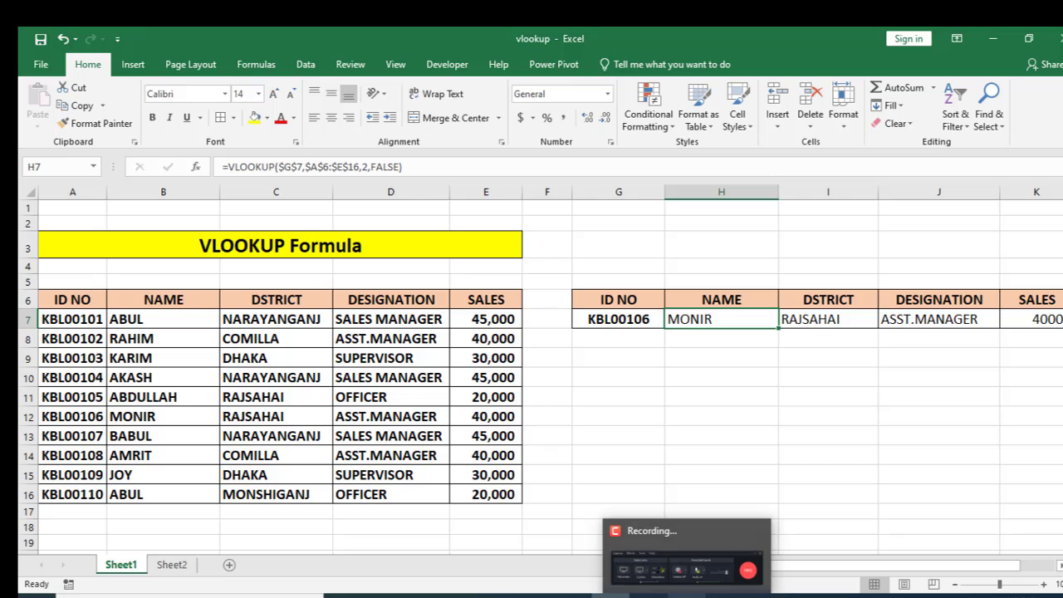
{"action": "left_click", "coordinate": [693, 390]}
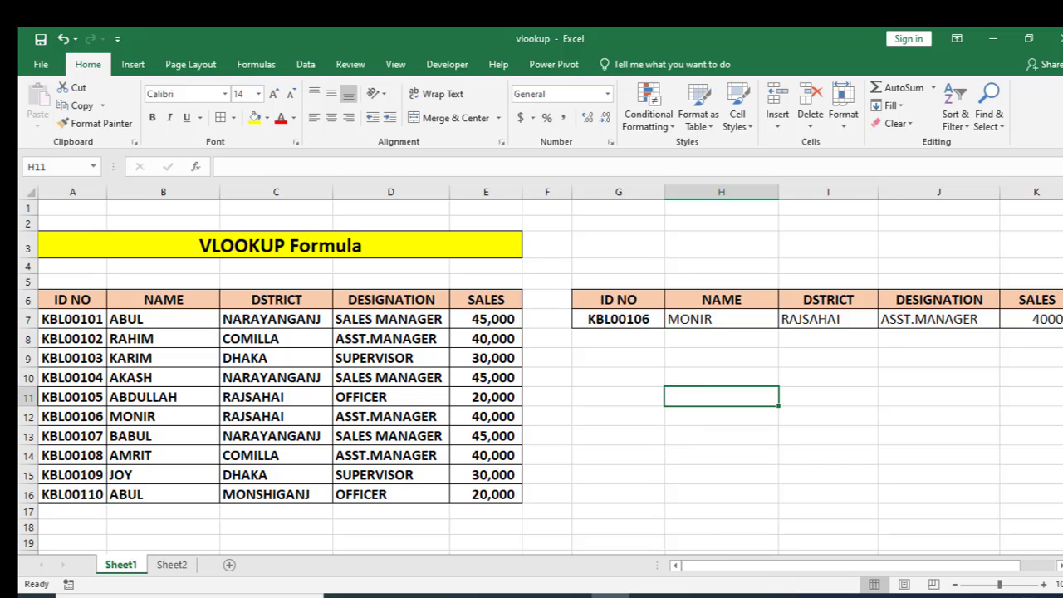